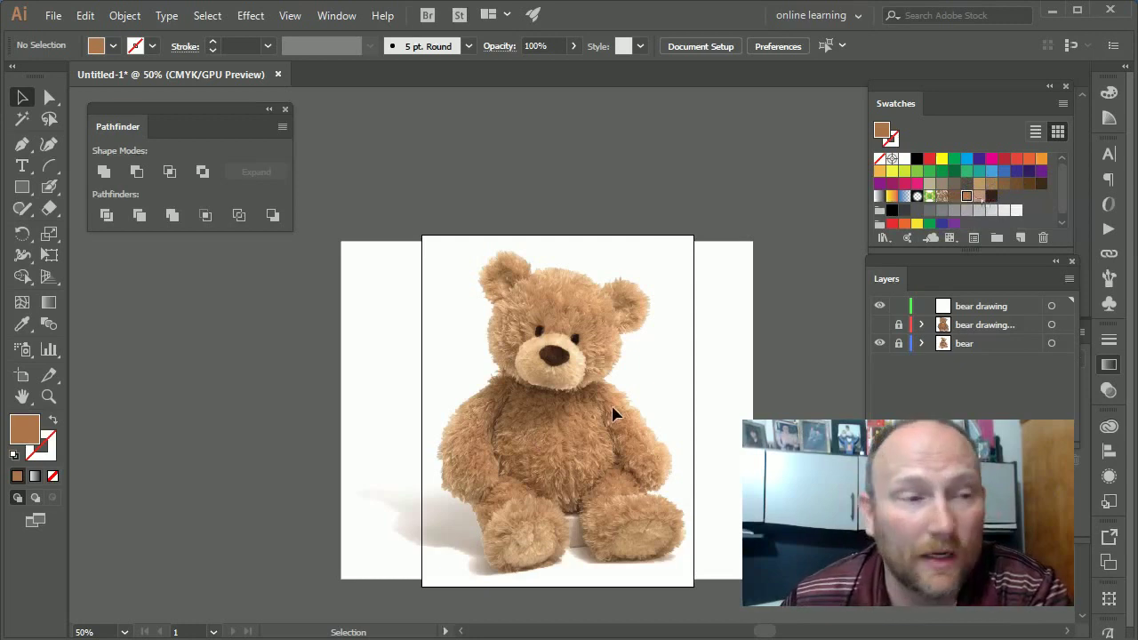
# Sample the fur colour from the bear's forehead as the fill with the Eyedropper and try adding it to the swatches
pyautogui.click(24, 329)
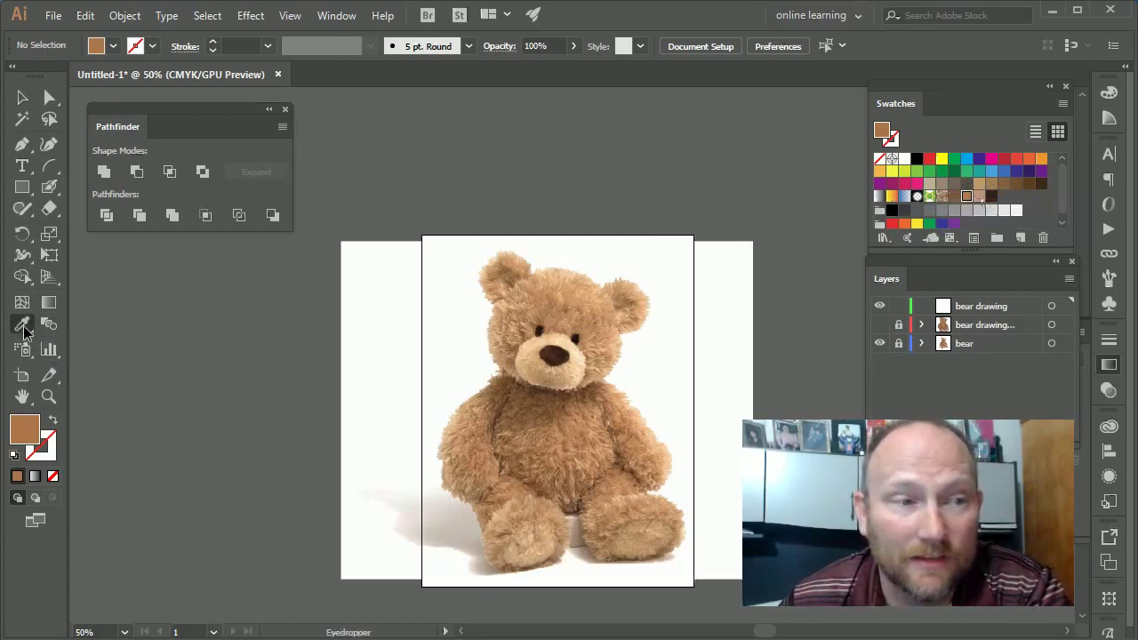
pyautogui.click(565, 293)
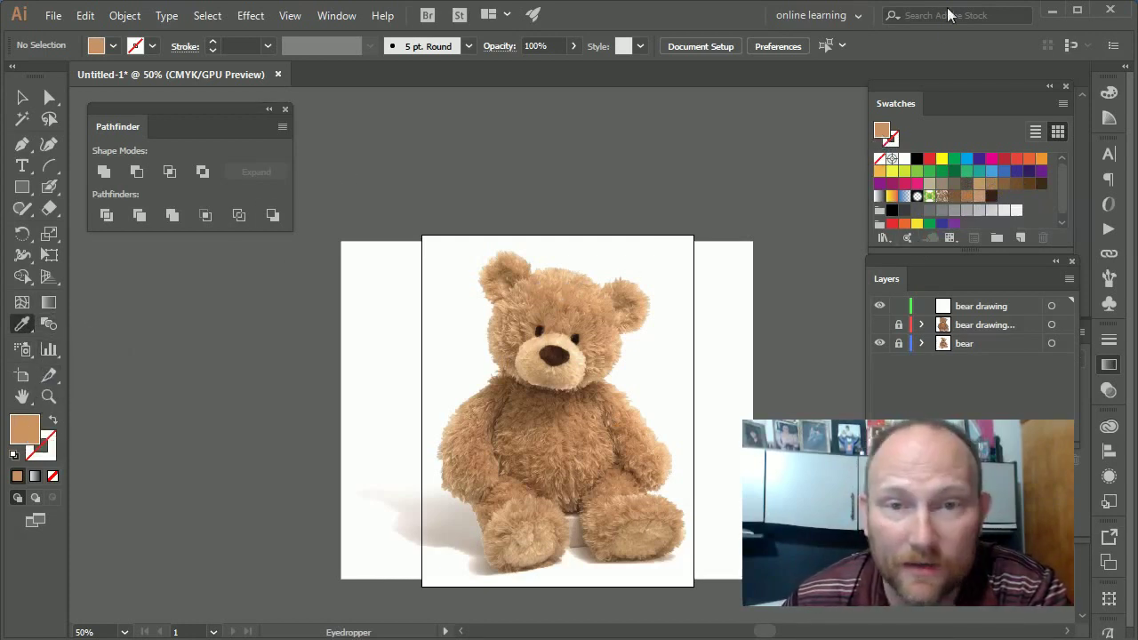
pyautogui.moveTo(881, 133); pyautogui.dragTo(1007, 195)
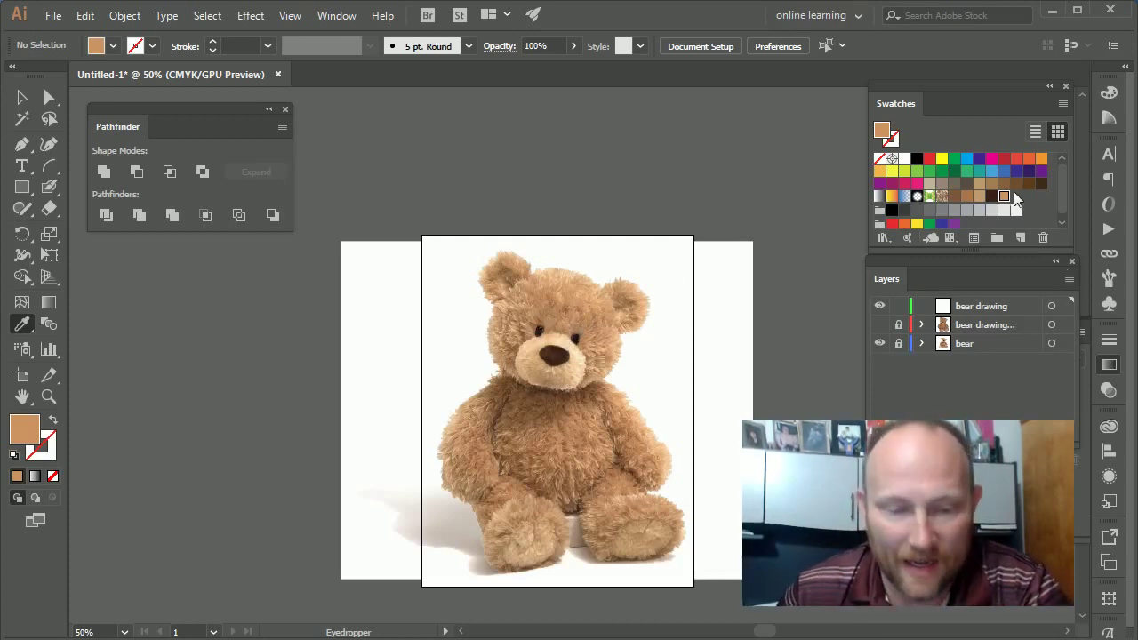
pyautogui.hotkey('ctrl', 'z')
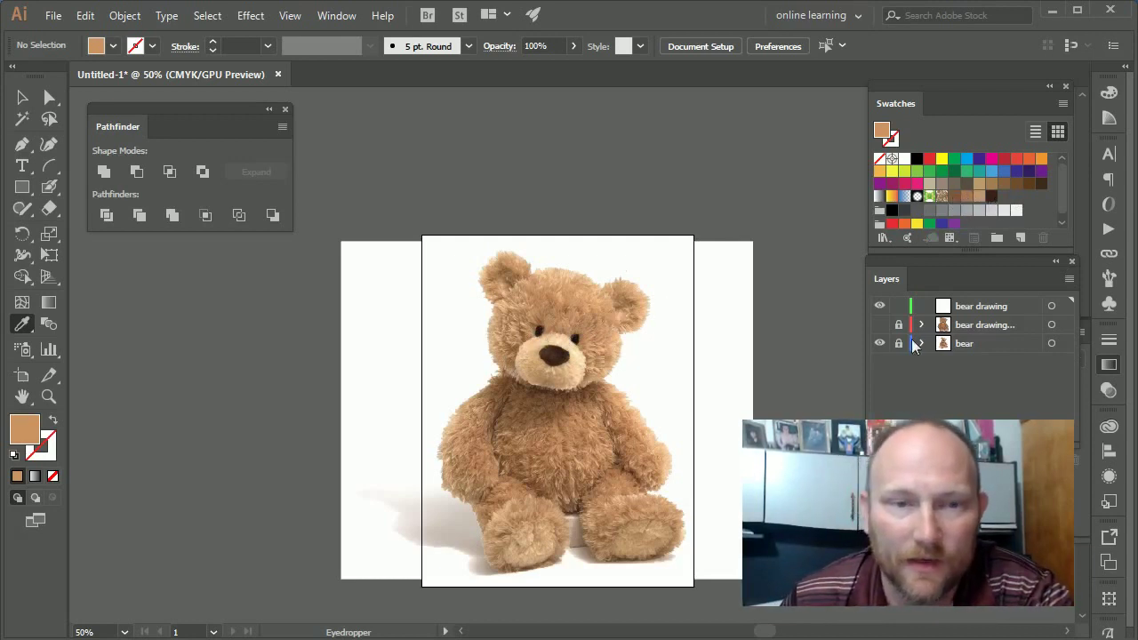
pyautogui.click(22, 97)
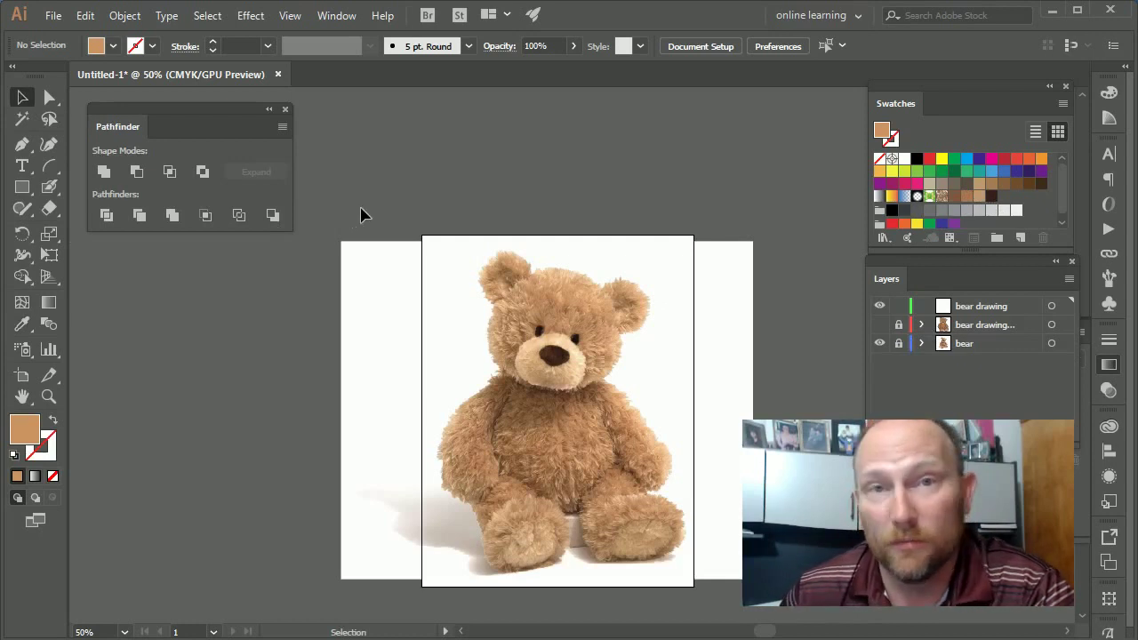
# Activate the Blob Brush tool and open its tool options
pyautogui.click(50, 185)
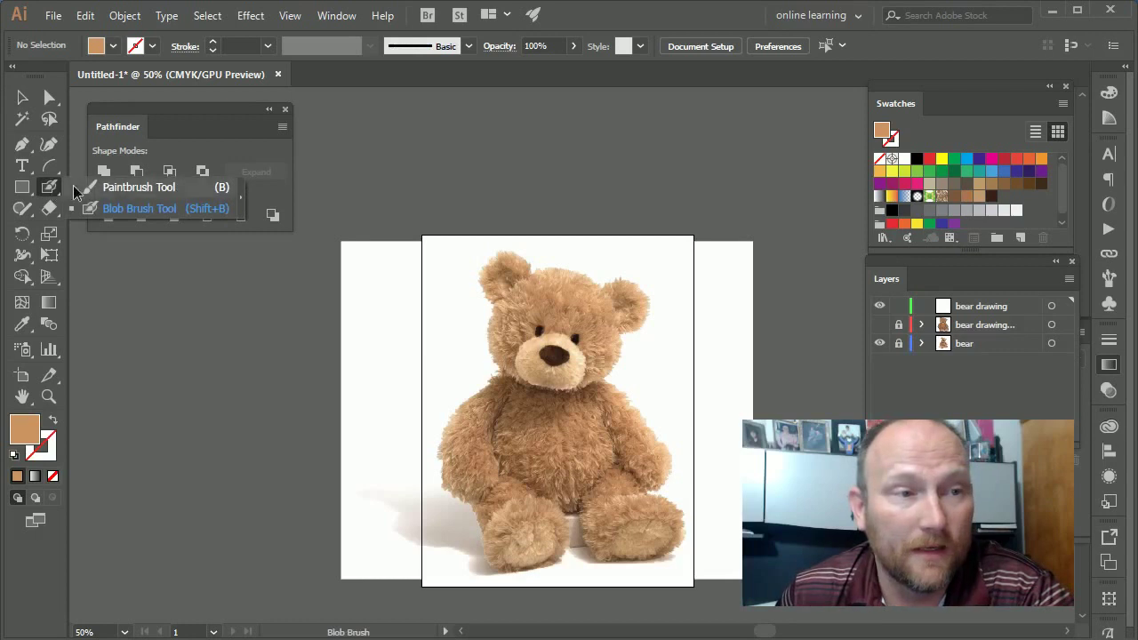
pyautogui.click(115, 190)
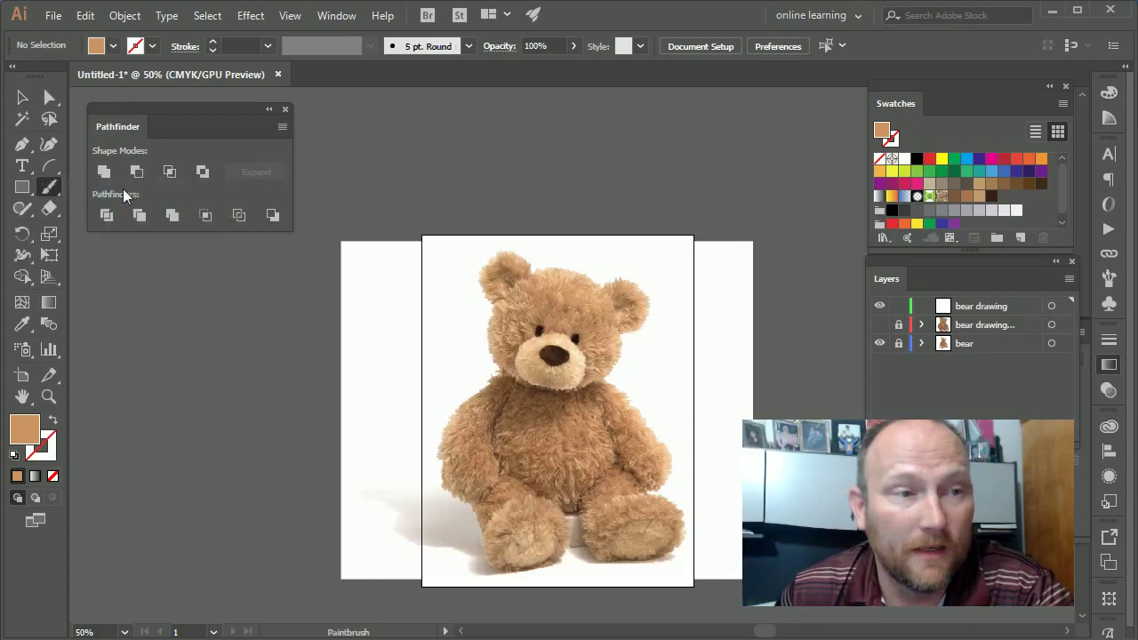
pyautogui.click(51, 194)
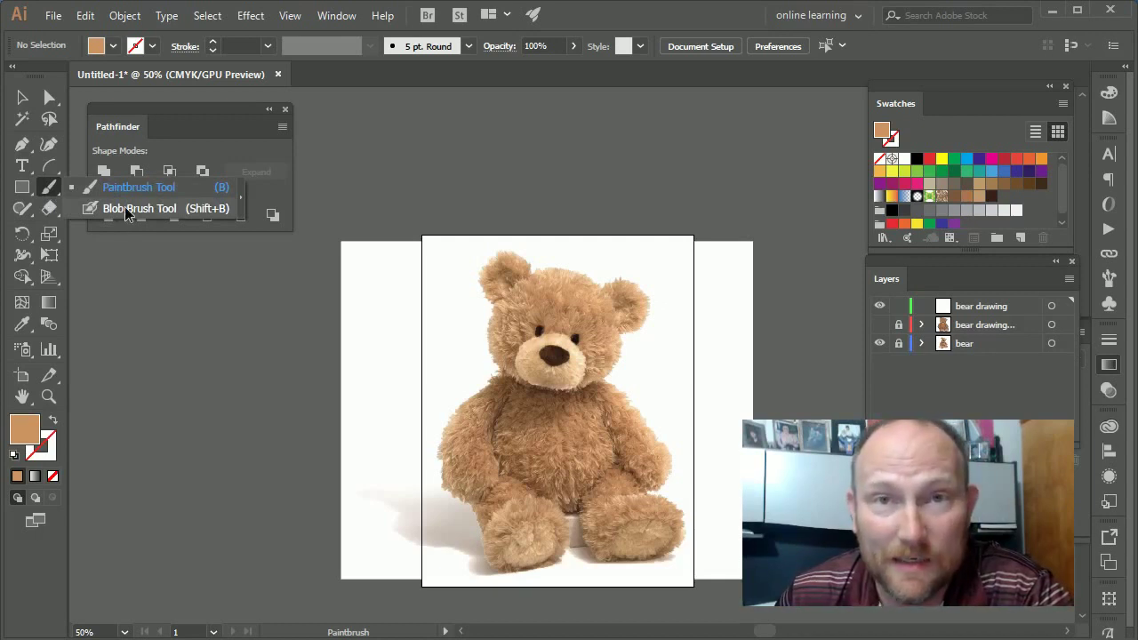
pyautogui.click(204, 208)
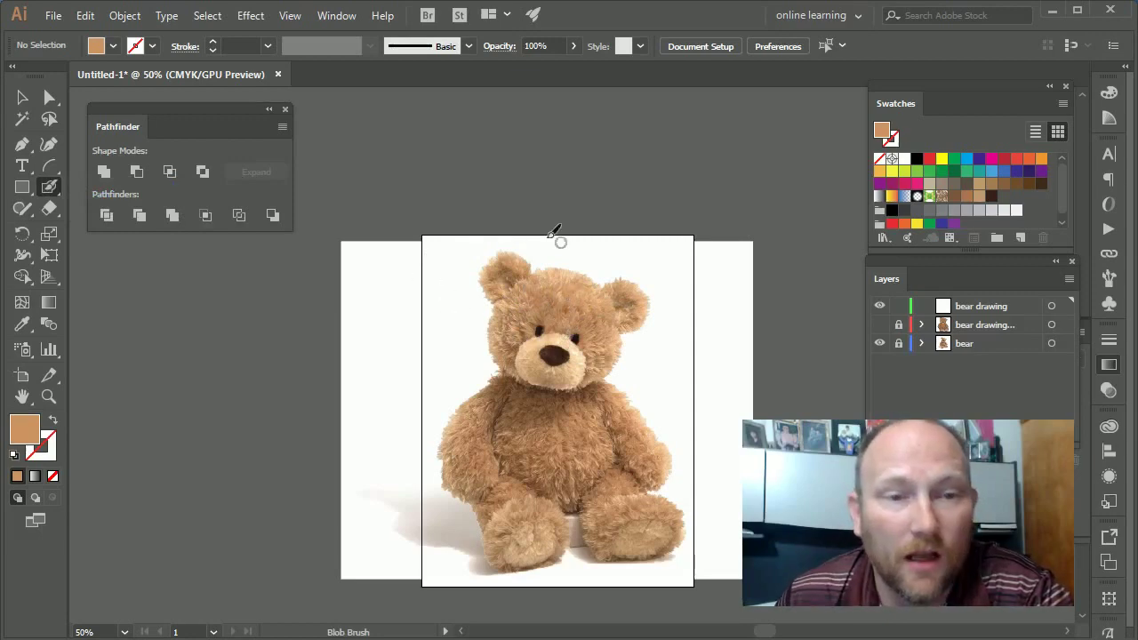
pyautogui.doubleClick(52, 186)
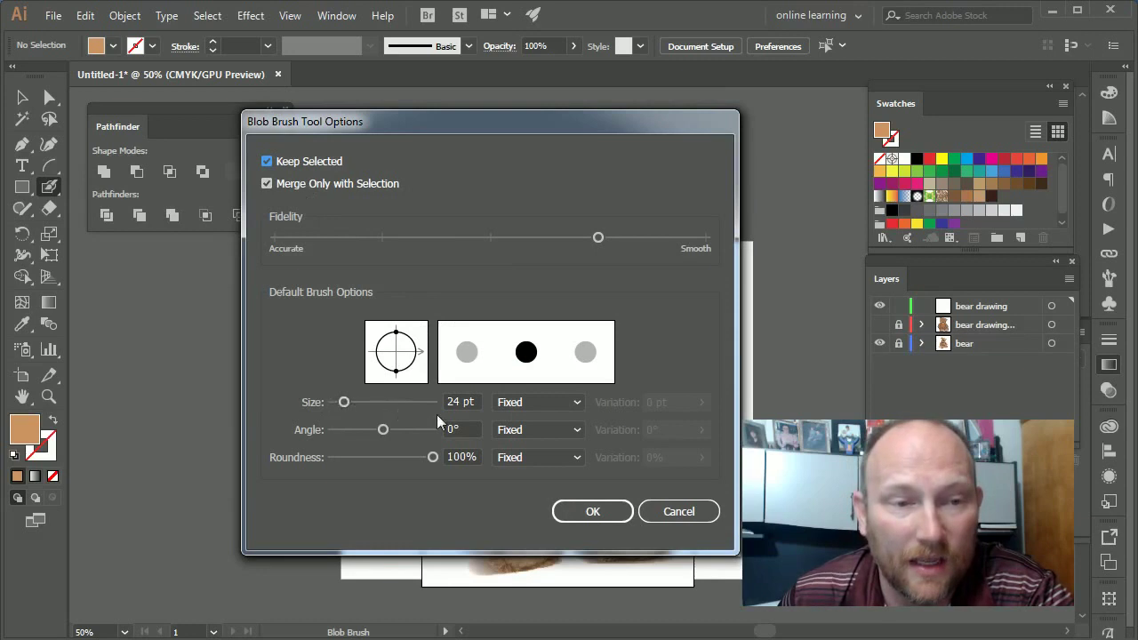
pyautogui.moveTo(385, 435)
pyautogui.mouseDown()
pyautogui.moveTo(436, 432)
pyautogui.moveTo(372, 429)
pyautogui.mouseUp()
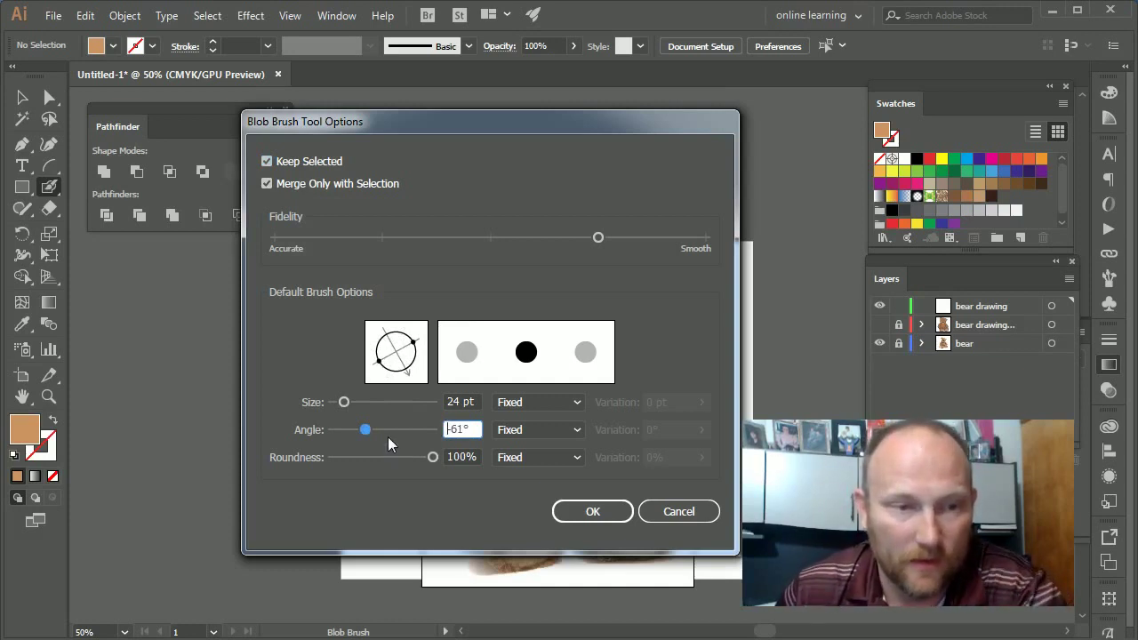
pyautogui.moveTo(433, 457)
pyautogui.mouseDown()
pyautogui.moveTo(355, 460)
pyautogui.moveTo(433, 457)
pyautogui.mouseUp()
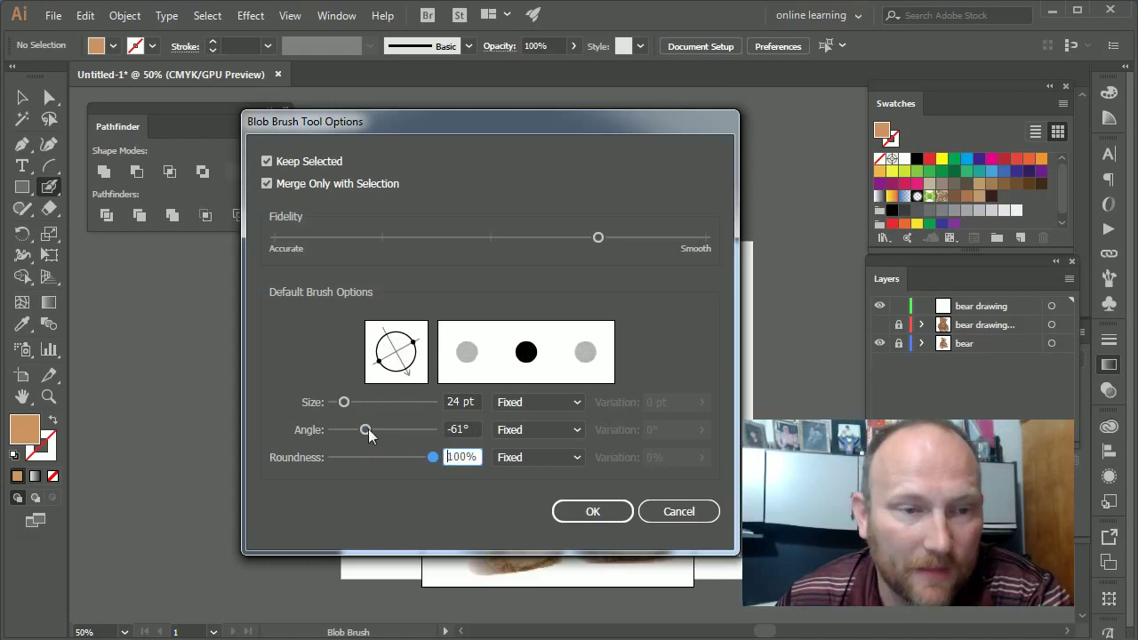
pyautogui.moveTo(368, 428)
pyautogui.mouseDown()
pyautogui.moveTo(326, 435)
pyautogui.moveTo(383, 431)
pyautogui.mouseUp()
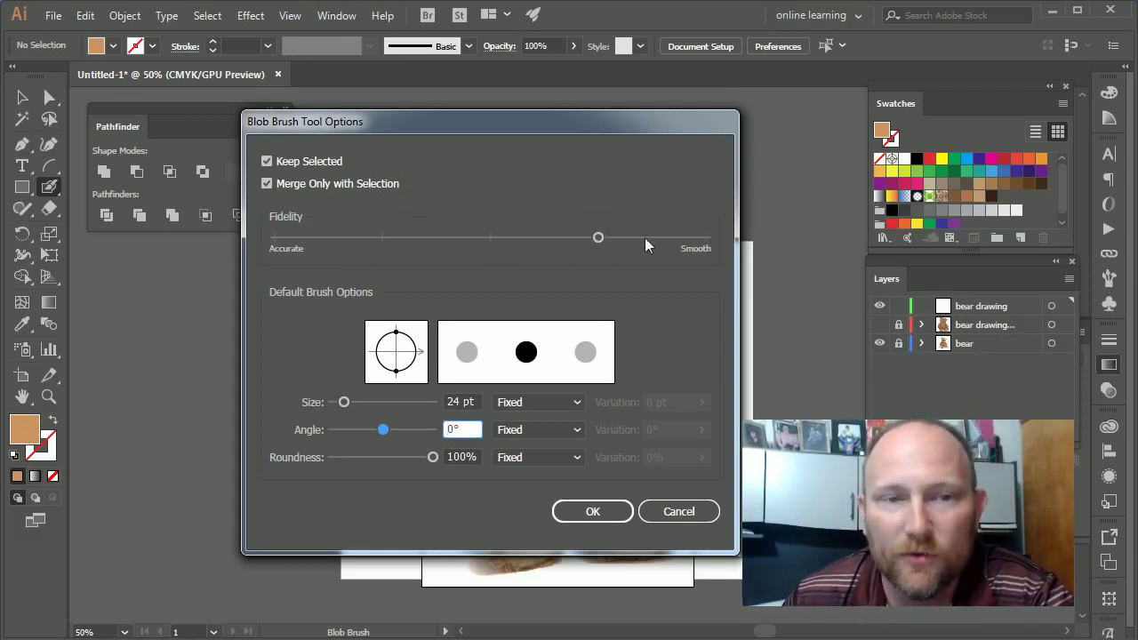
# Set the Blob Brush fidelity one notch from Accurate and turn off Keep Selected and Merge Only with Selection
pyautogui.click(382, 238)
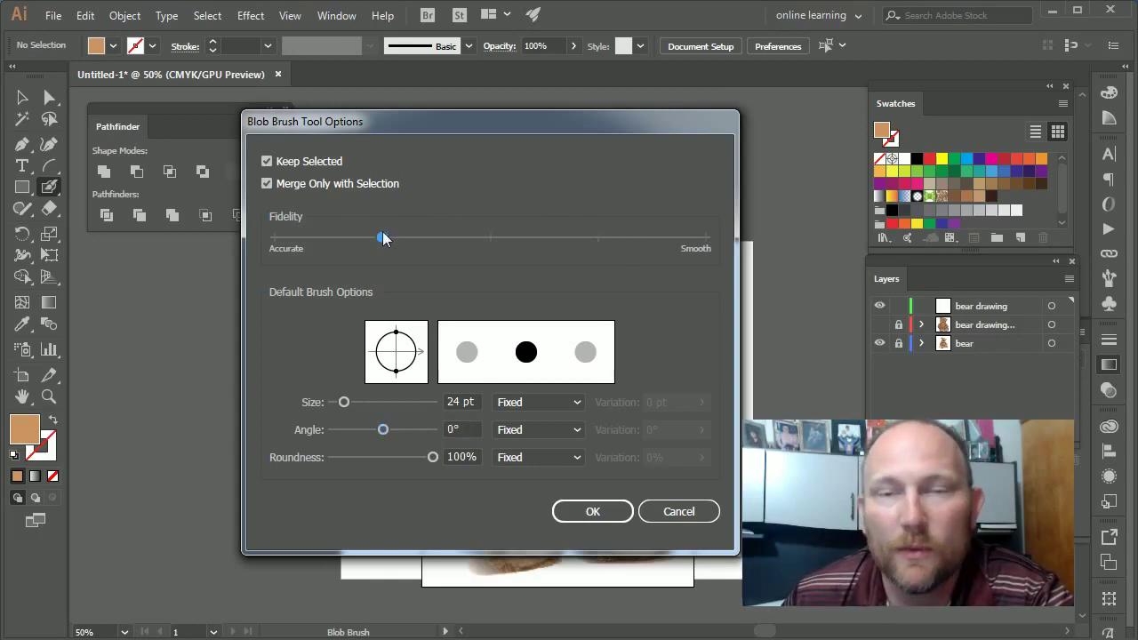
pyautogui.click(330, 183)
pyautogui.click(326, 163)
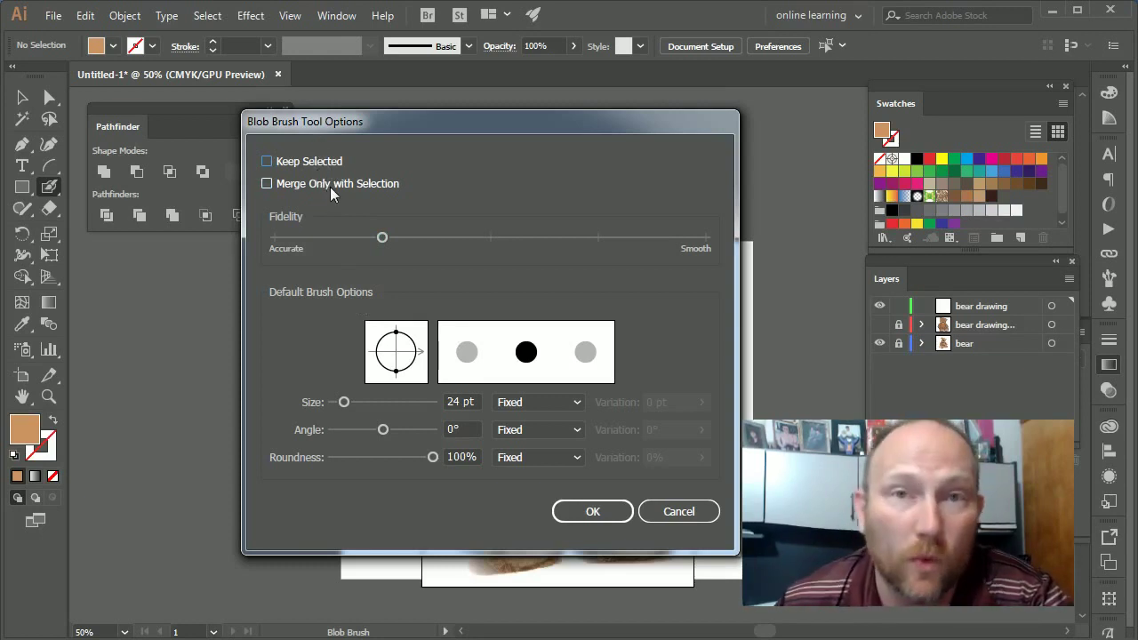
pyautogui.click(594, 512)
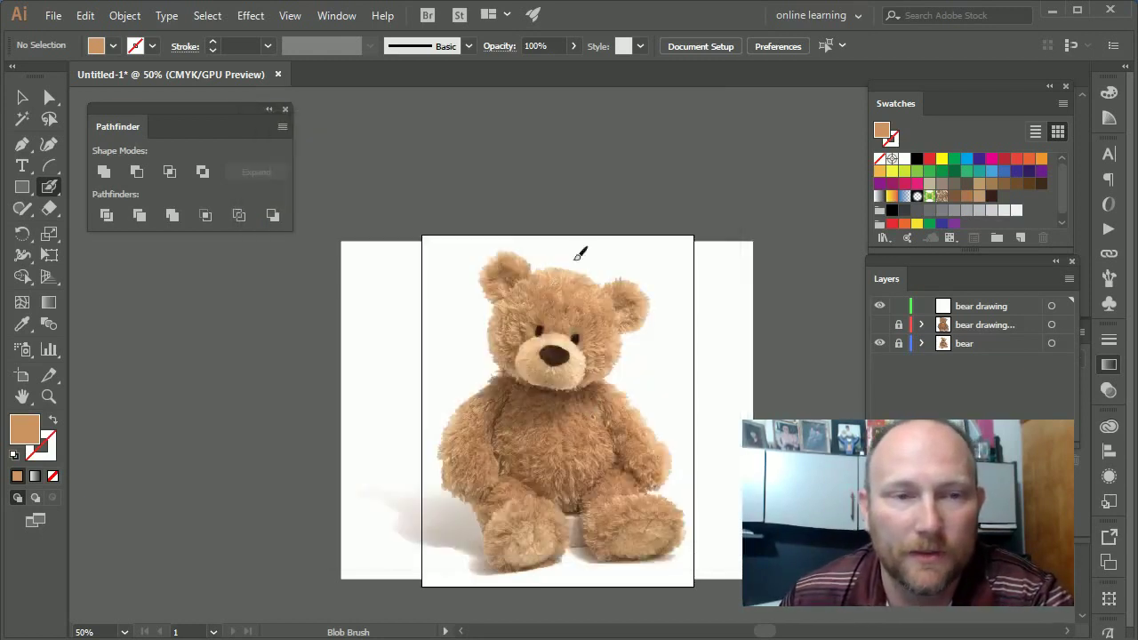
pyautogui.doubleClick(49, 187)
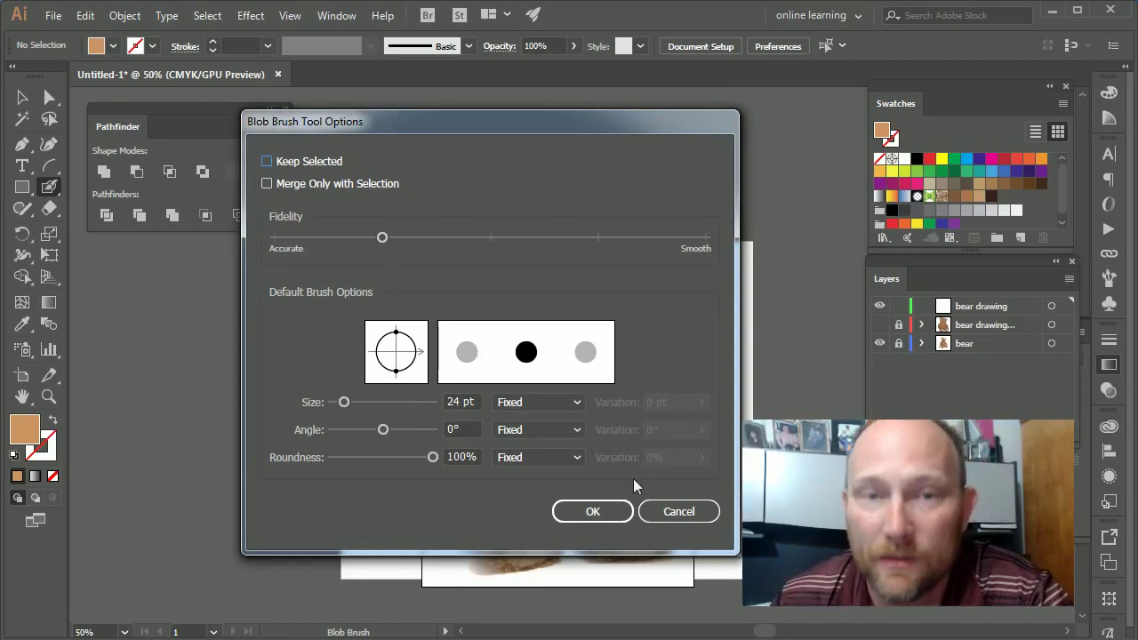
pyautogui.click(611, 511)
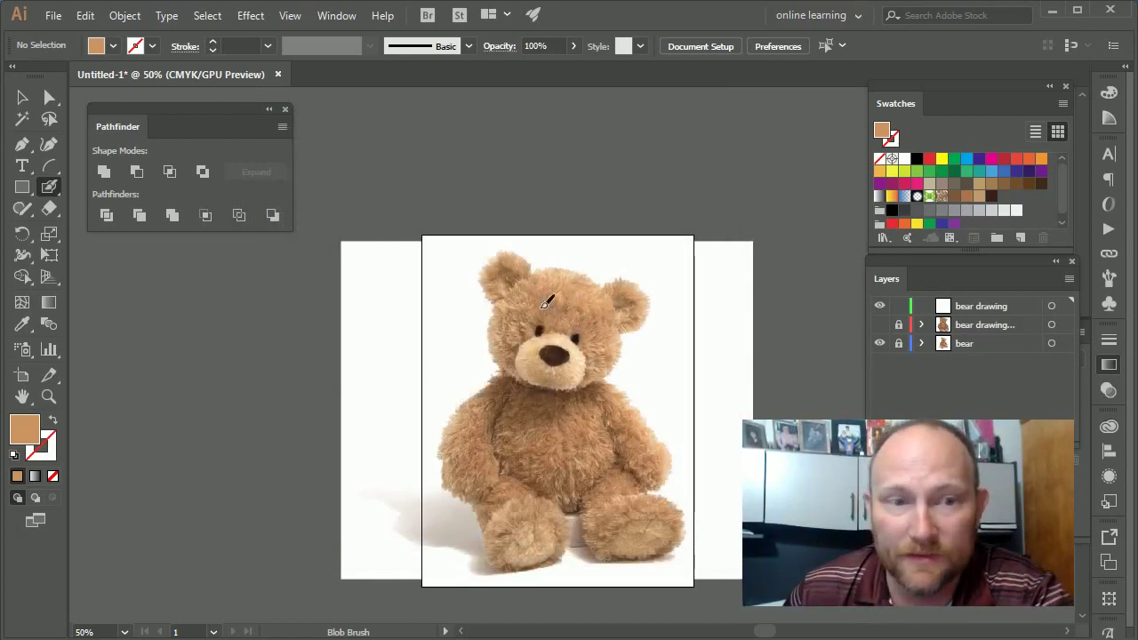
# Enlarge the Blob Brush moderately and paint a closed ring around the edge of the bear's head, excluding the ears
pyautogui.hotkey('ctrl', '=')
pyautogui.hotkey('ctrl', '=')
pyautogui.hotkey('ctrl', '=')
pyautogui.hotkey('ctrl', '=')
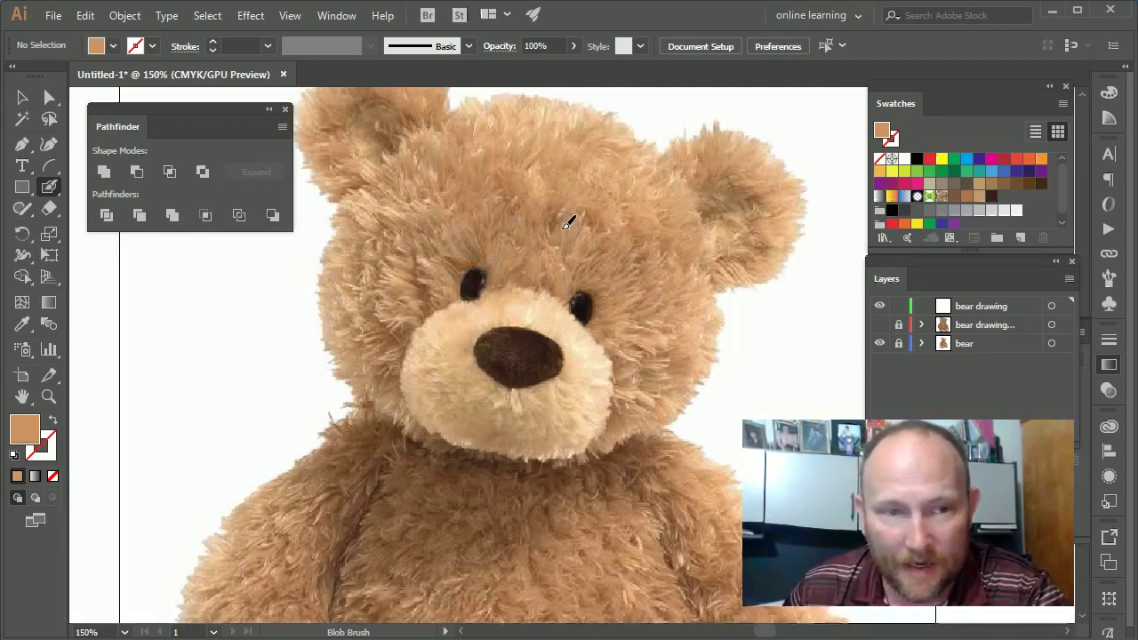
pyautogui.press(']')
pyautogui.press(']')
pyautogui.press(']')
pyautogui.press(']')
pyautogui.press(']')
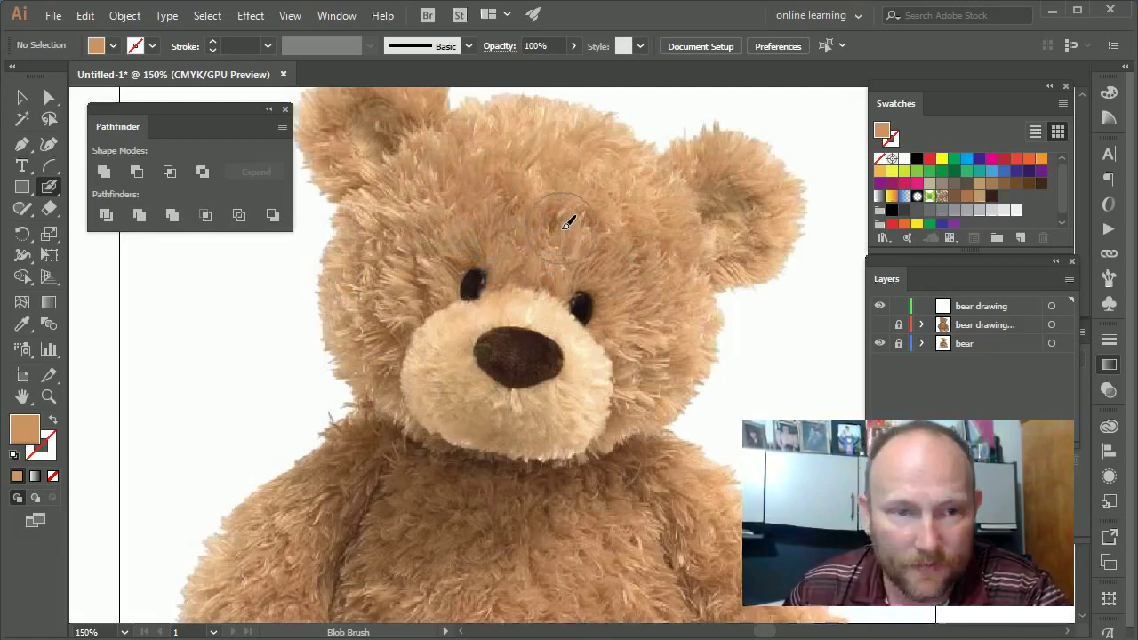
pyautogui.press('[')
pyautogui.press('[')
pyautogui.press('[')
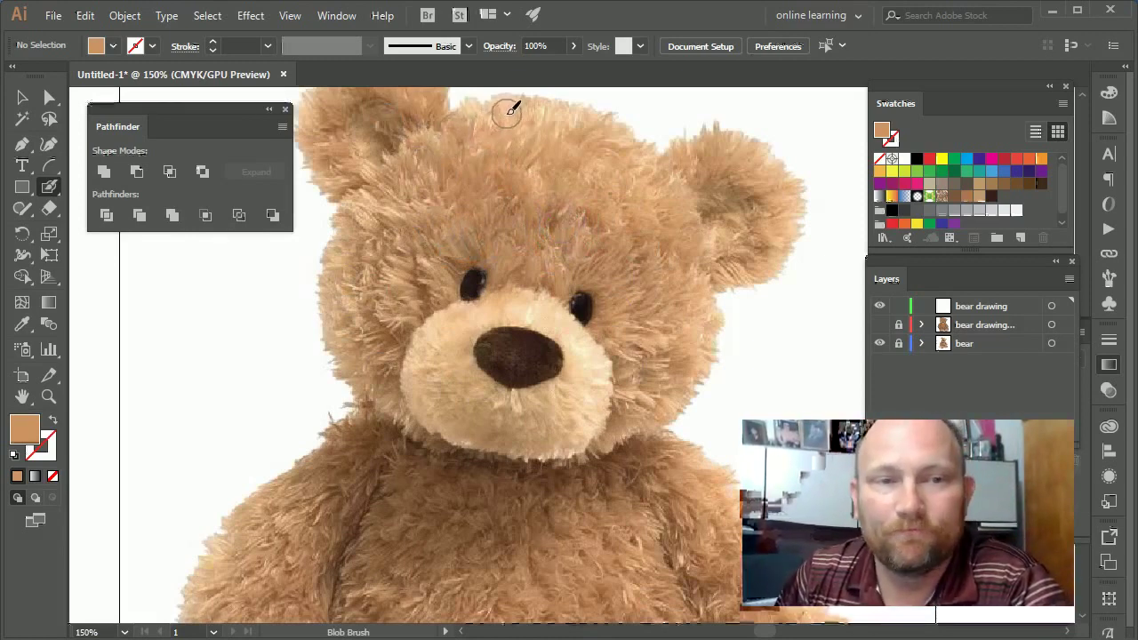
pyautogui.moveTo(514, 105)
pyautogui.mouseDown()
pyautogui.moveTo(397, 171)
pyautogui.moveTo(348, 239)
pyautogui.moveTo(364, 203)
pyautogui.moveTo(338, 267)
pyautogui.moveTo(346, 339)
pyautogui.moveTo(378, 399)
pyautogui.moveTo(429, 430)
pyautogui.moveTo(490, 446)
pyautogui.moveTo(619, 435)
pyautogui.moveTo(707, 354)
pyautogui.moveTo(716, 309)
pyautogui.moveTo(696, 227)
pyautogui.moveTo(680, 189)
pyautogui.moveTo(632, 142)
pyautogui.moveTo(598, 121)
pyautogui.moveTo(498, 101)
pyautogui.mouseUp()
pyautogui.hotkey('shift', 'x')
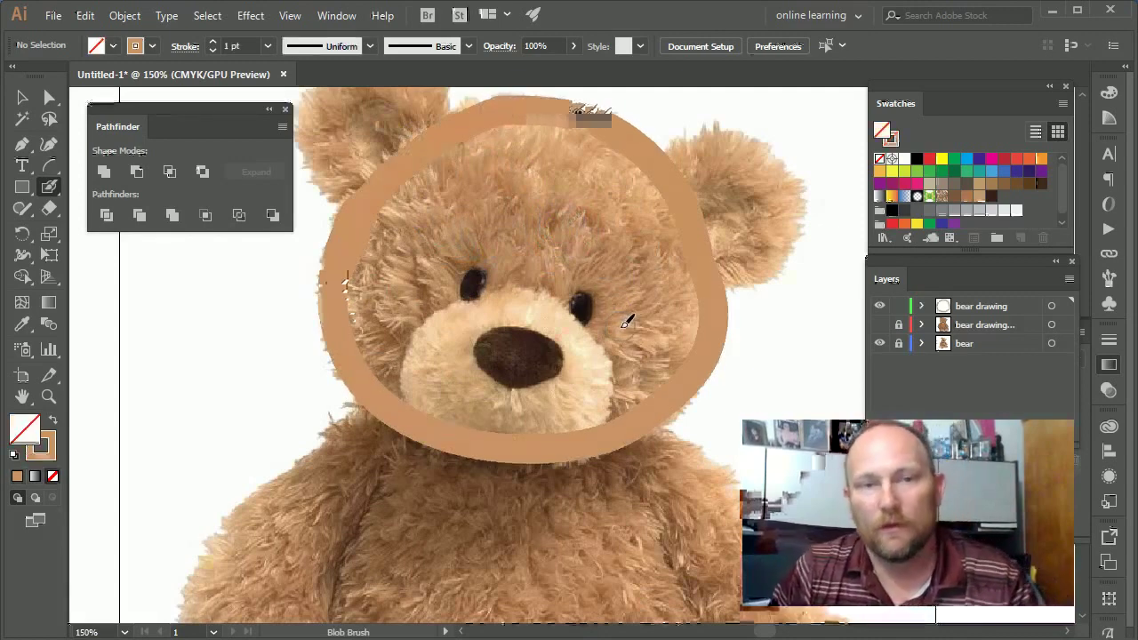
# Inspect the painted head ring's paths in Outline view and return to the preview
pyautogui.press('ctrl')
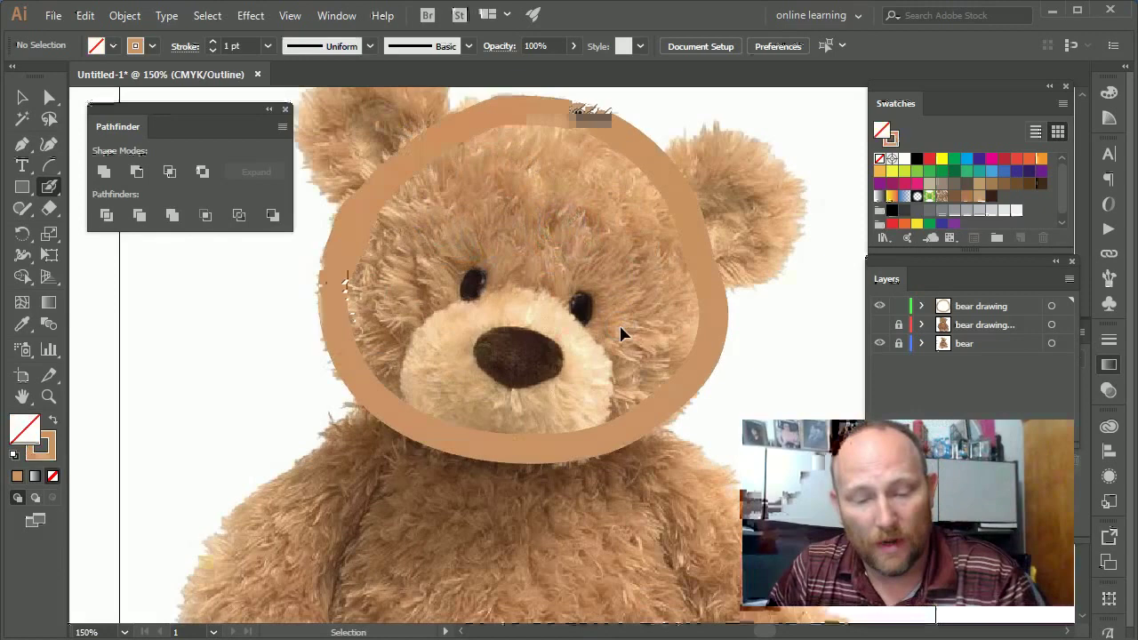
pyautogui.hotkey('ctrl', 'y')
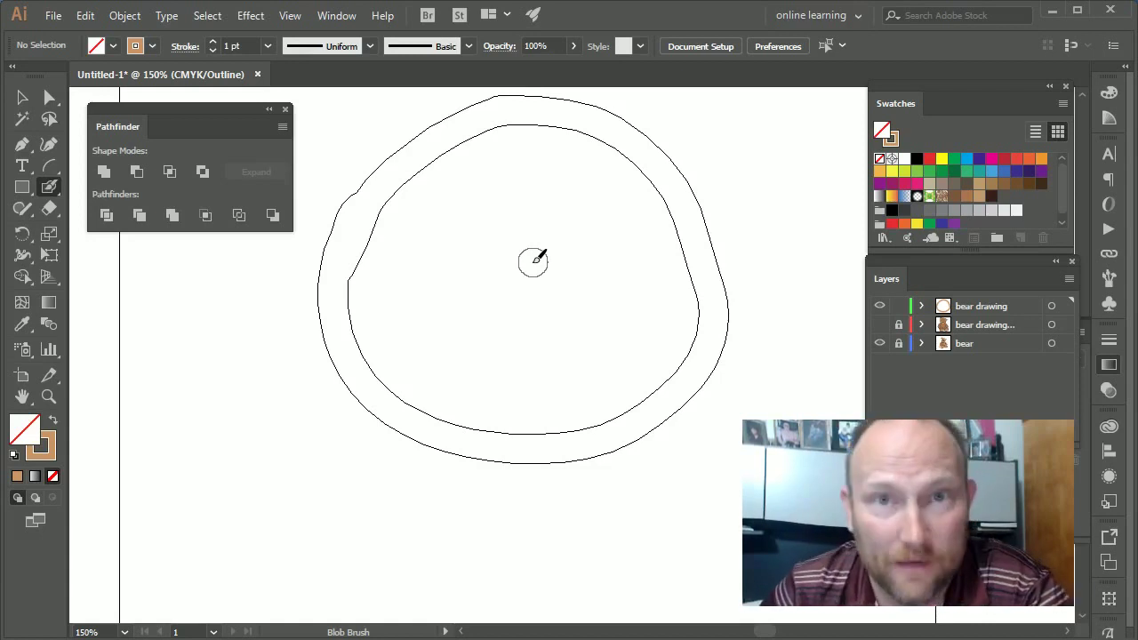
pyautogui.press('v')
pyautogui.hotkey('ctrl', 'y')
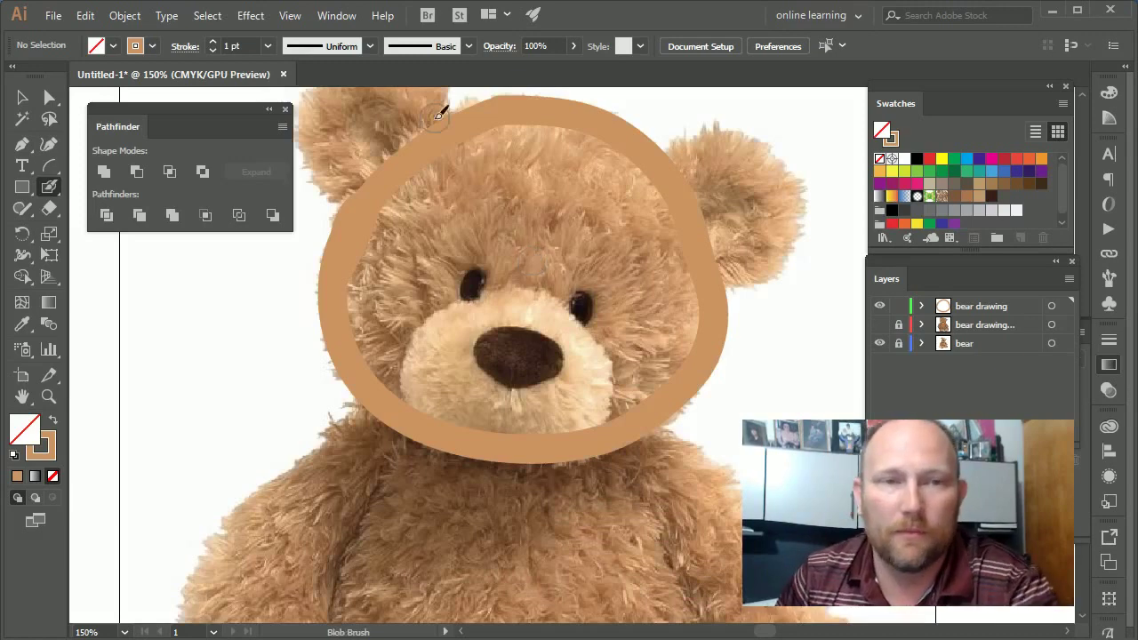
# Thicken the head ring inward with more Blob Brush painting and check the merged paths in Outline view
pyautogui.moveTo(489, 138)
pyautogui.mouseDown()
pyautogui.moveTo(533, 127)
pyautogui.moveTo(421, 170)
pyautogui.moveTo(377, 227)
pyautogui.moveTo(354, 319)
pyautogui.moveTo(364, 353)
pyautogui.moveTo(418, 400)
pyautogui.moveTo(497, 434)
pyautogui.moveTo(575, 435)
pyautogui.moveTo(625, 421)
pyautogui.moveTo(688, 369)
pyautogui.moveTo(690, 295)
pyautogui.moveTo(648, 203)
pyautogui.moveTo(554, 115)
pyautogui.mouseUp()
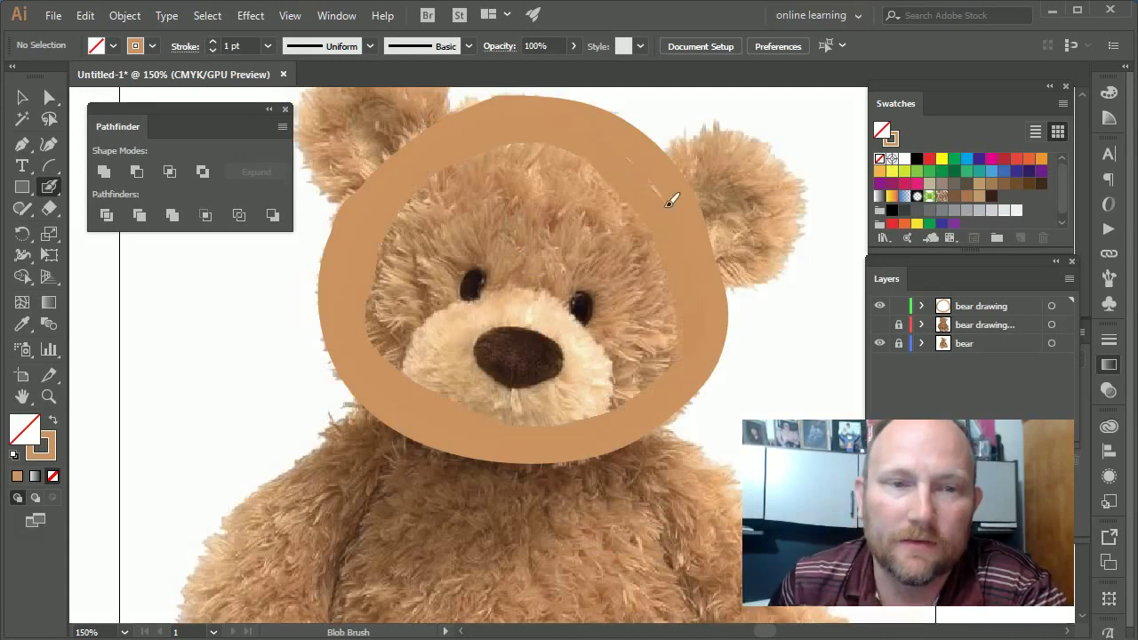
pyautogui.hotkey('ctrl', 'y')
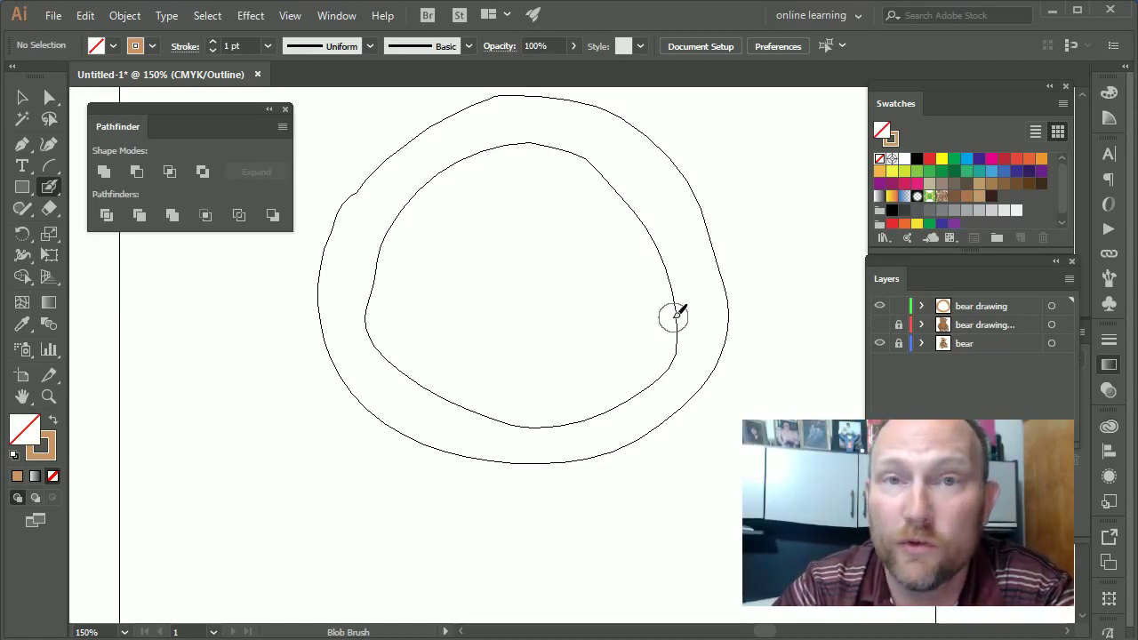
pyautogui.press('v')
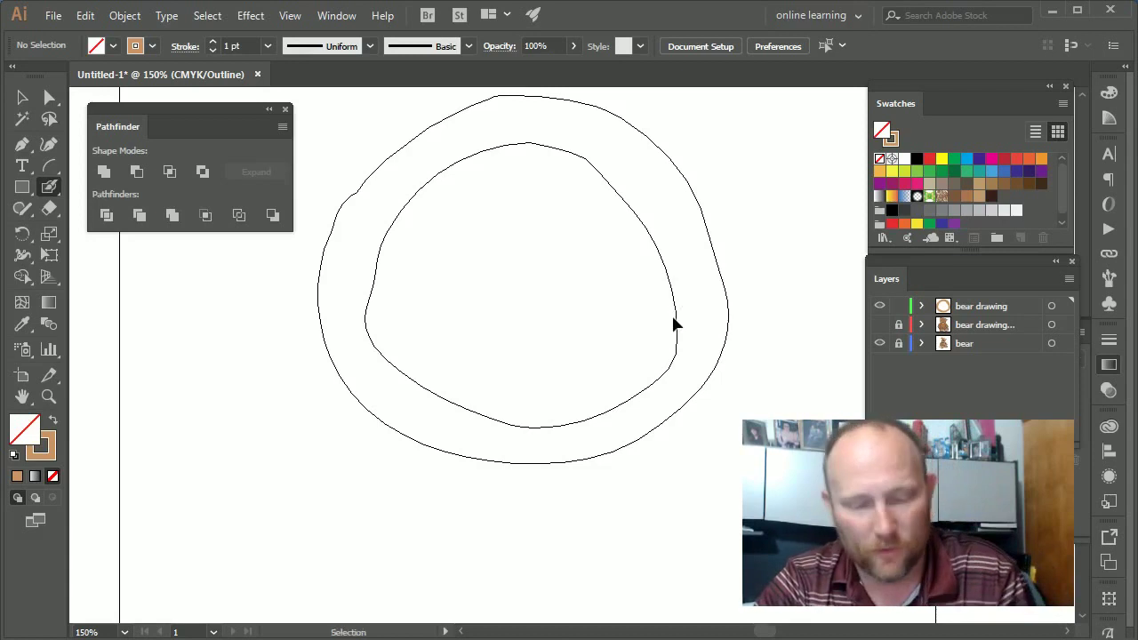
pyautogui.hotkey('ctrl', 'y')
pyautogui.hotkey('shift', 'b')
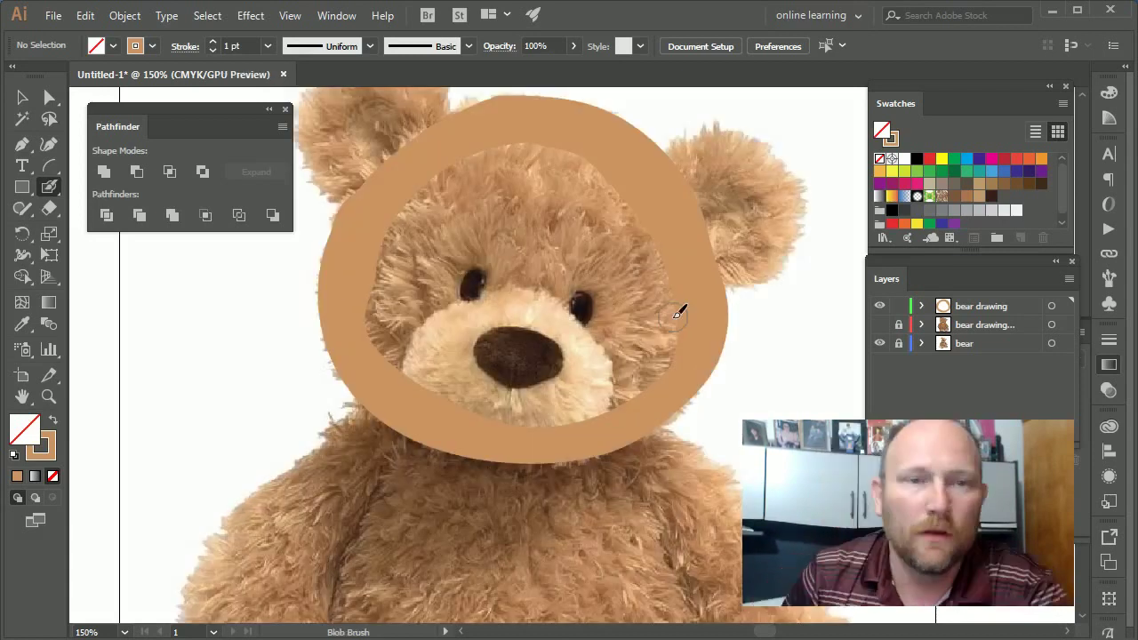
# Delete the inner path of the head ring so that the head becomes a solid filled shape
pyautogui.click(23, 101)
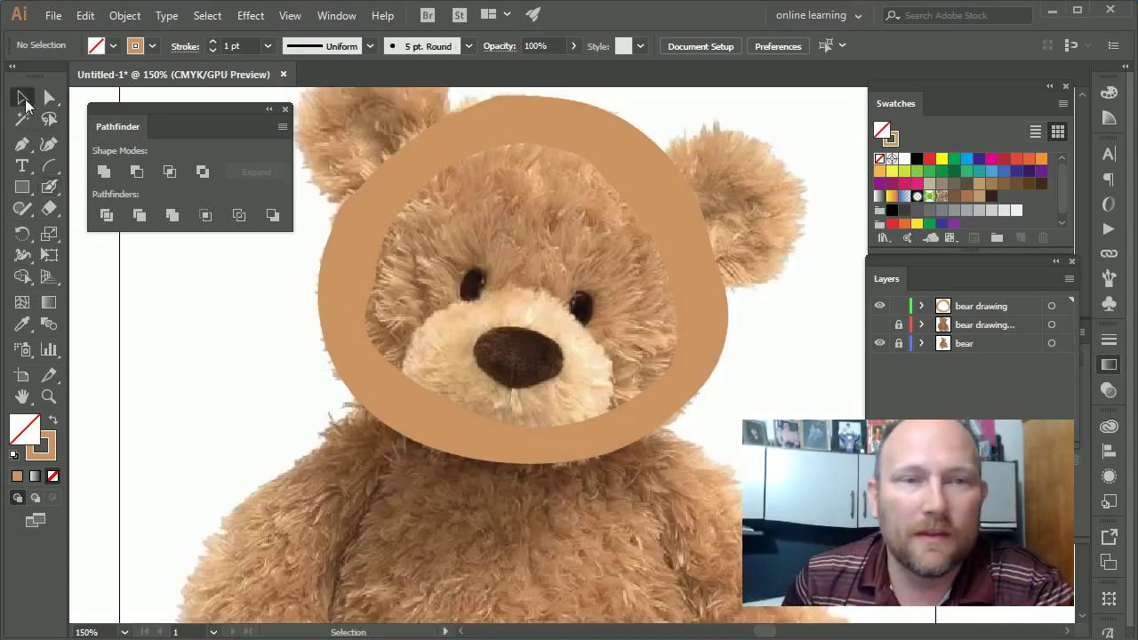
pyautogui.click(559, 136)
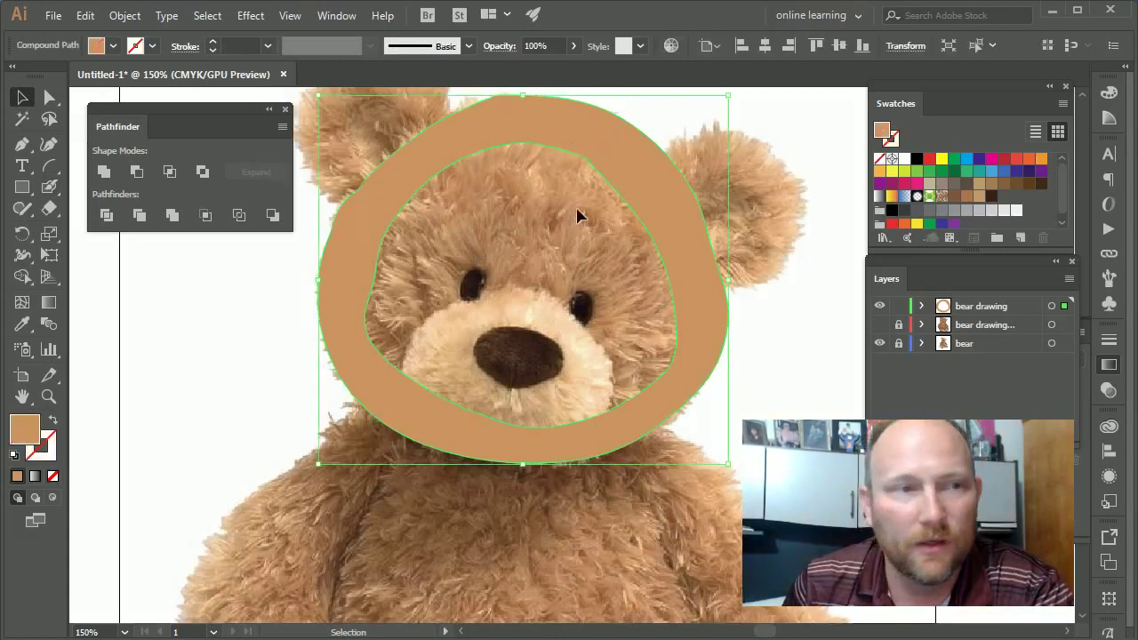
pyautogui.click(50, 99)
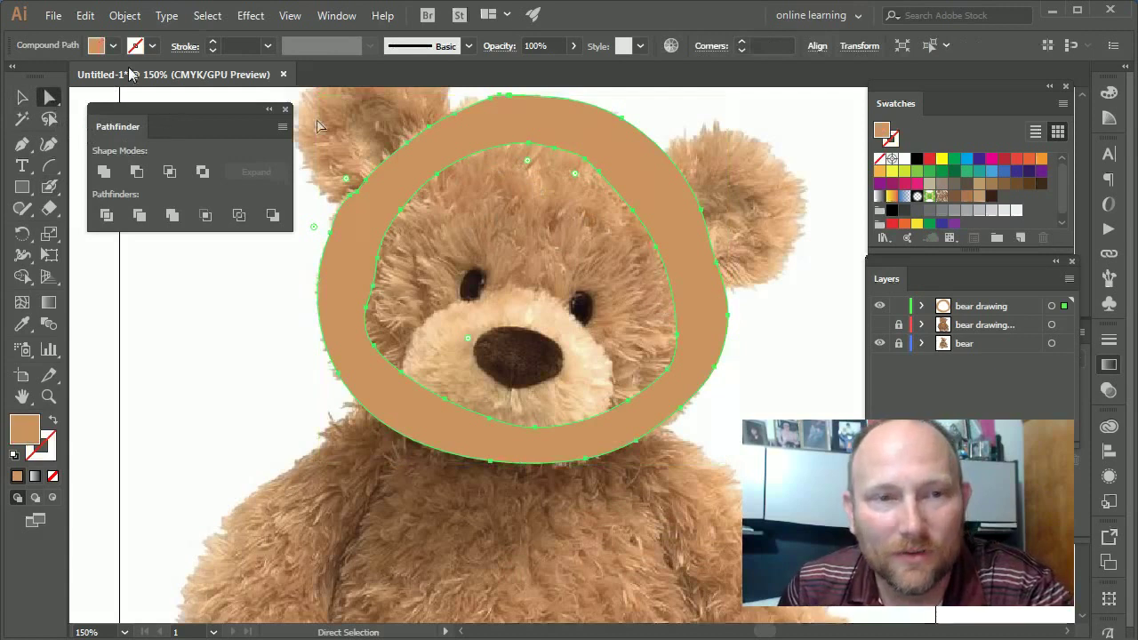
pyautogui.click(526, 147)
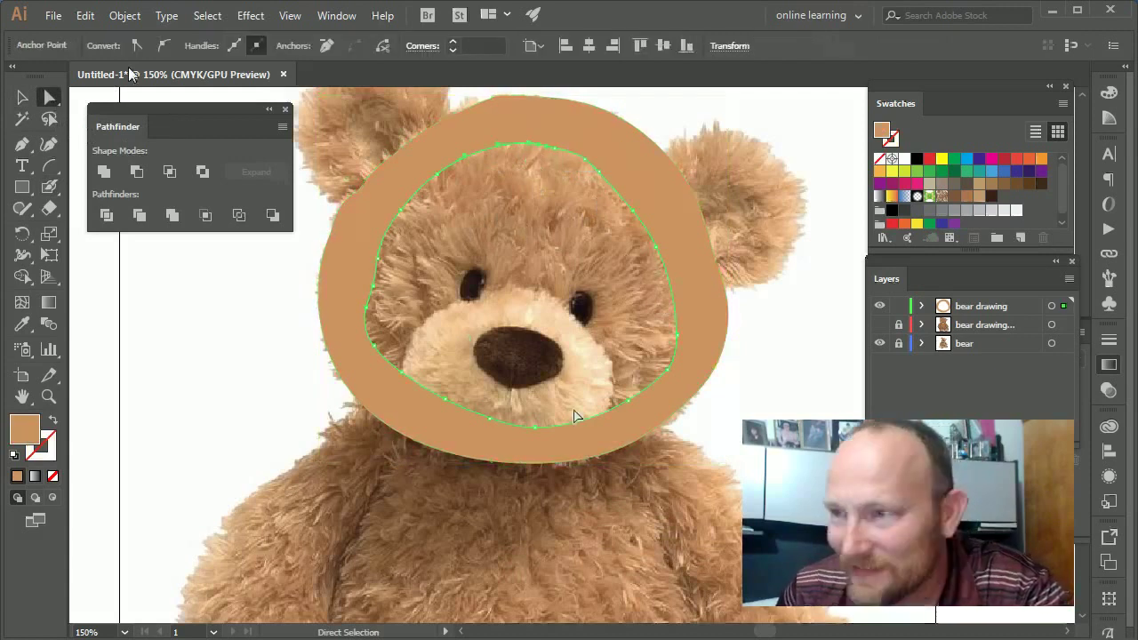
pyautogui.press('Delete')
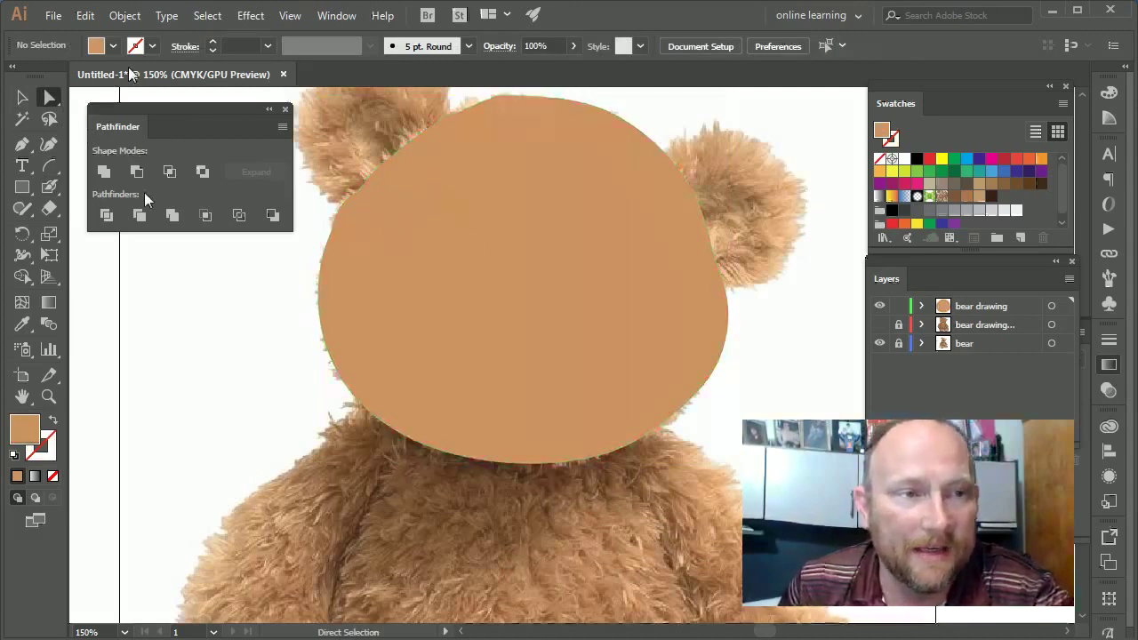
# Paint a short Blob Brush extension from the head's upper-left edge into the adjoining ear
pyautogui.click(50, 187)
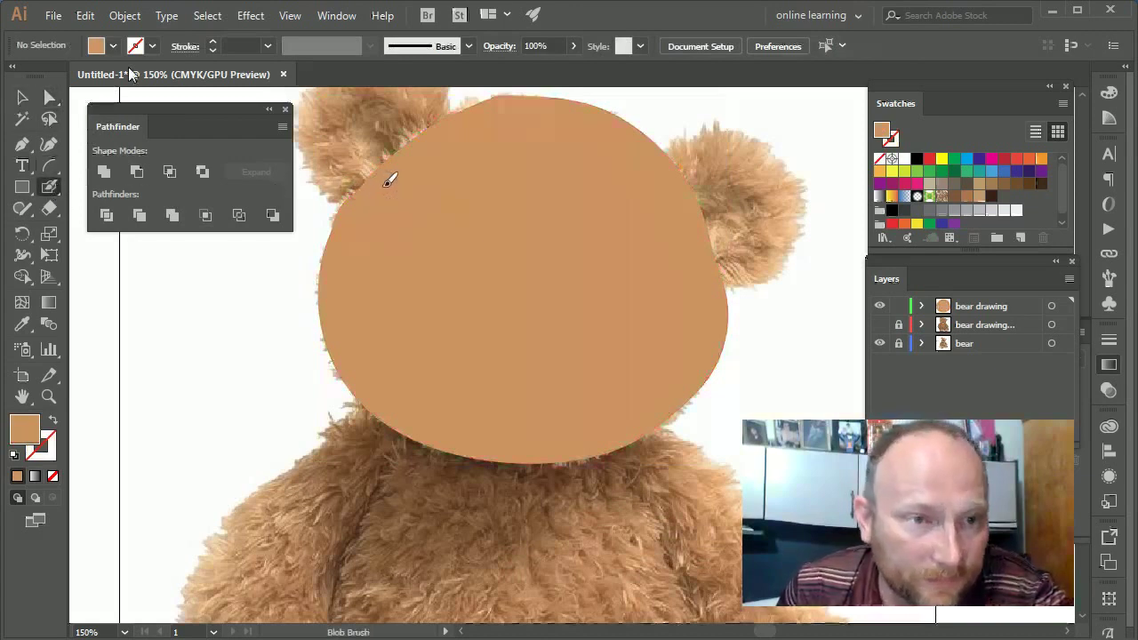
pyautogui.moveTo(384, 192); pyautogui.dragTo(349, 159)
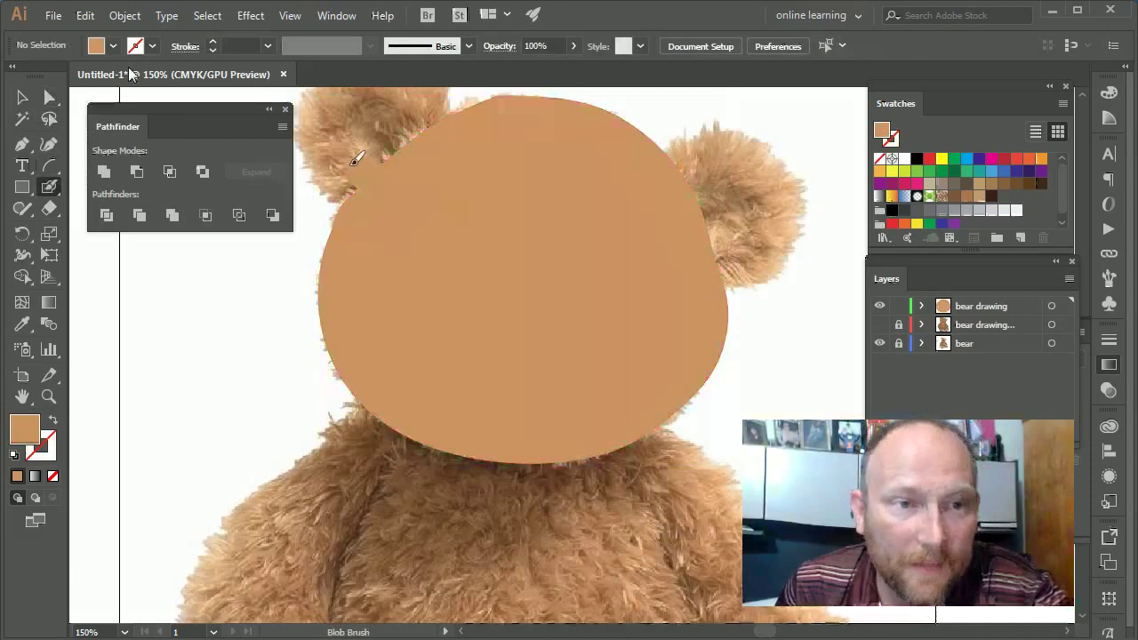
pyautogui.hotkey('shift', 'x')
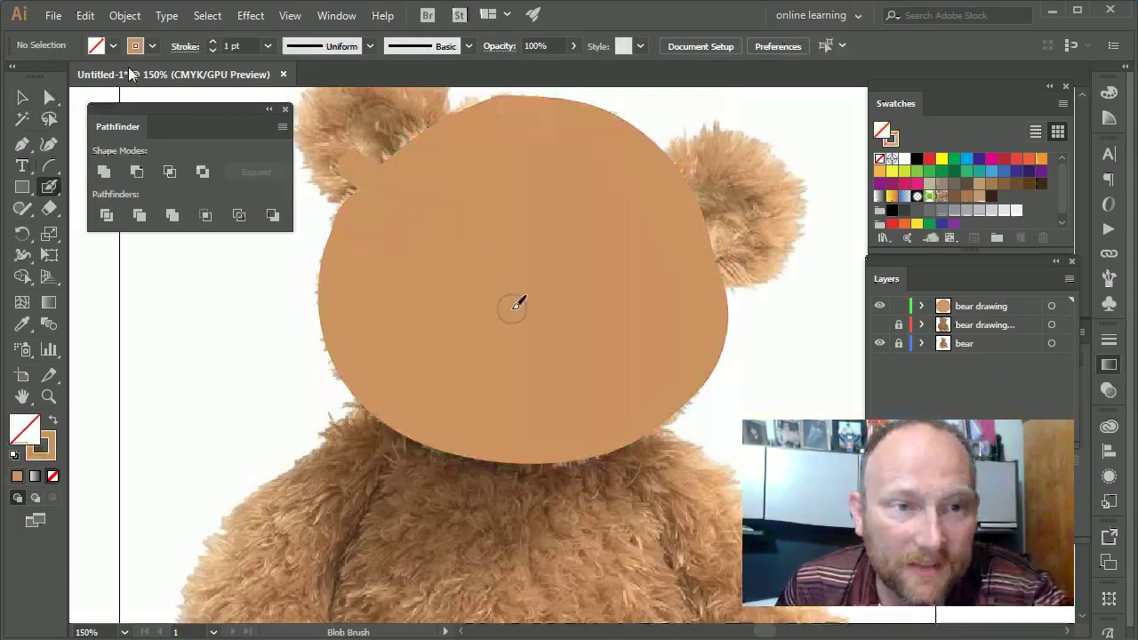
# Erase the painted extension beside the upper-left ear and check the head's path in Outline view
pyautogui.click(50, 206)
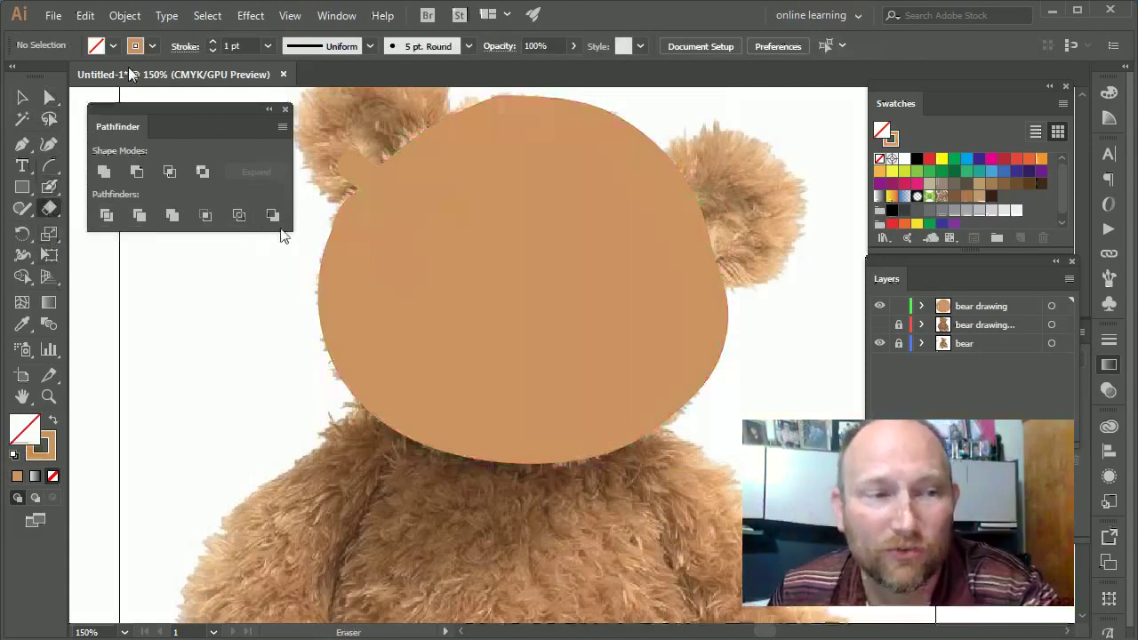
pyautogui.moveTo(375, 145); pyautogui.dragTo(343, 183)
pyautogui.moveTo(356, 151); pyautogui.dragTo(335, 161)
pyautogui.press('a')
pyautogui.hotkey('ctrl', 'y')
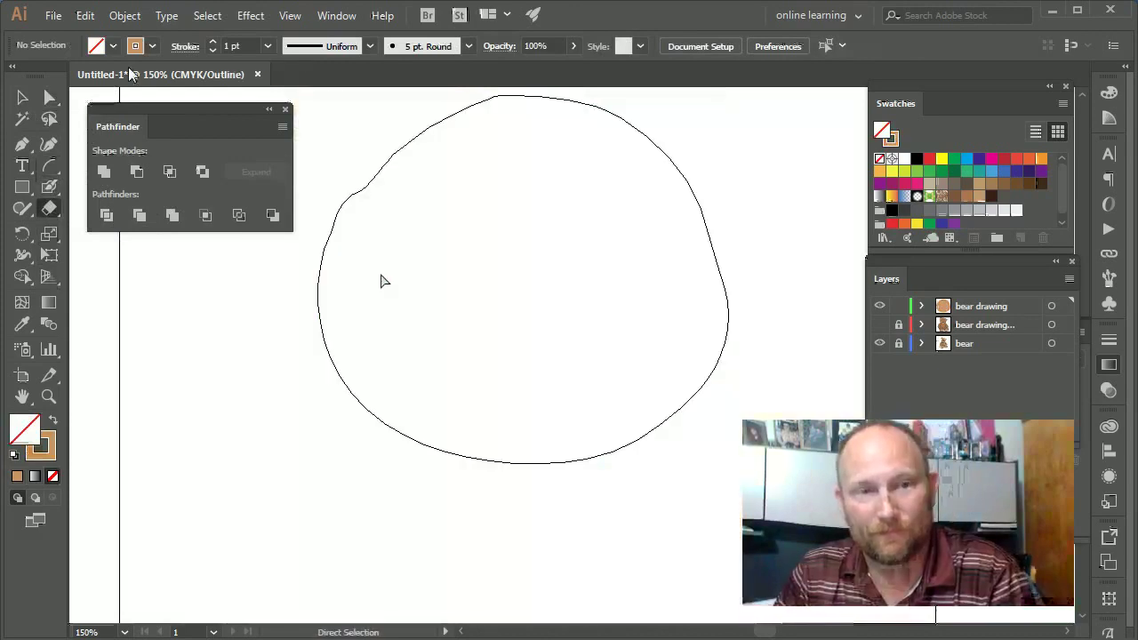
# Trim the remaining bulge on the head's upper-left edge with the Eraser and inspect the resulting path in Outline view
pyautogui.hotkey('ctrl', 'y')
pyautogui.hotkey('shift', 'e')
pyautogui.moveTo(360, 182); pyautogui.dragTo(318, 224)
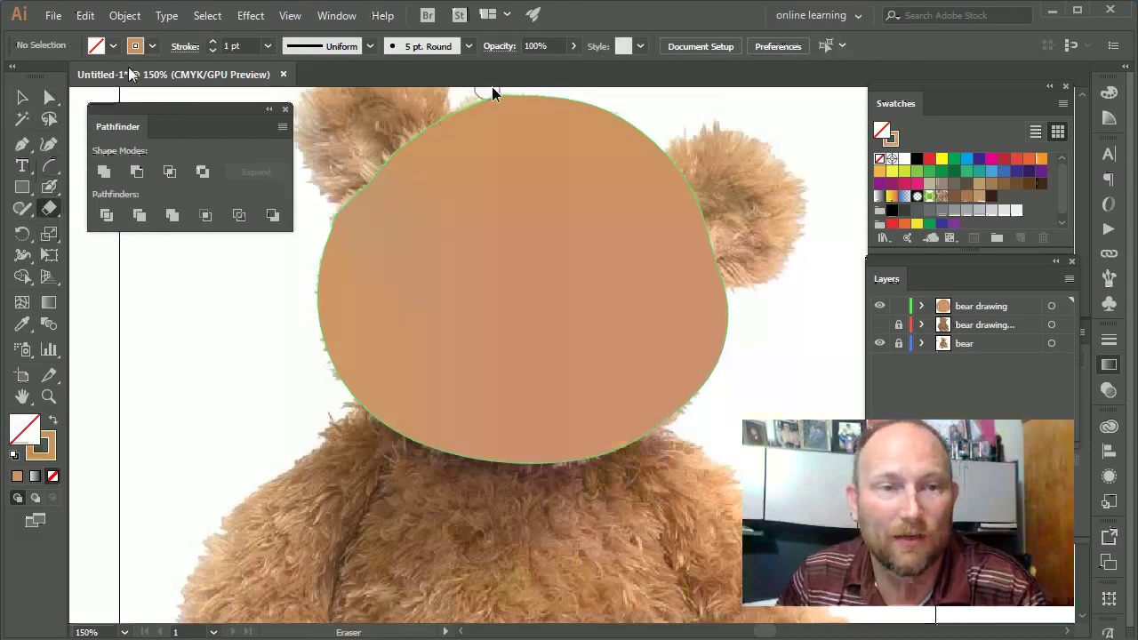
pyautogui.moveTo(516, 157); pyautogui.dragTo(501, 245)
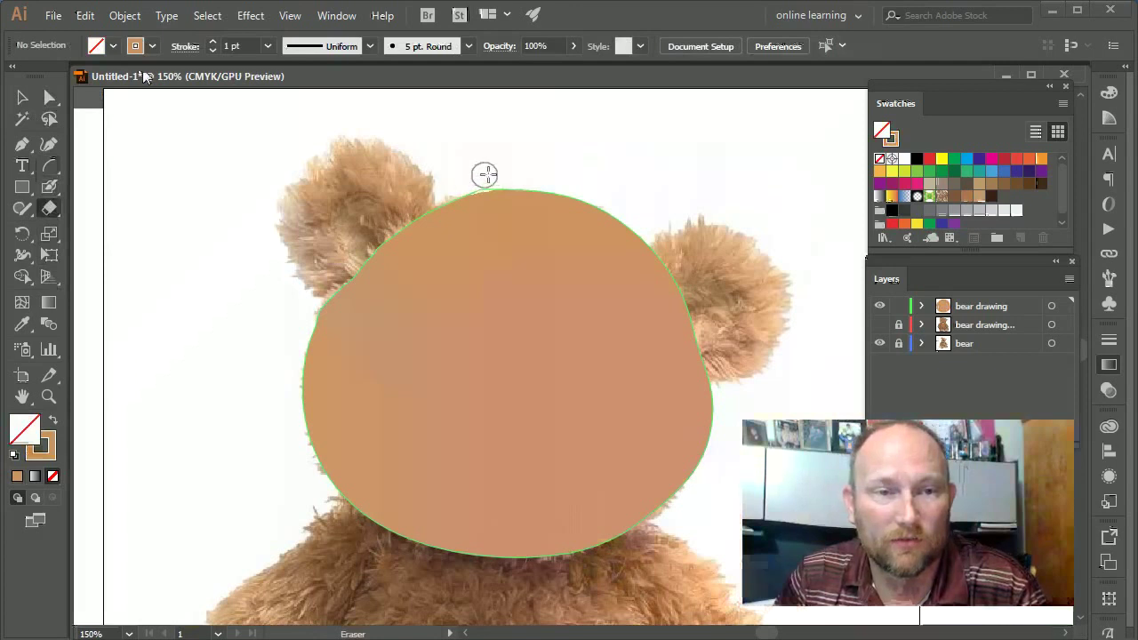
pyautogui.press('ctrl')
pyautogui.hotkey('ctrl', 'y')
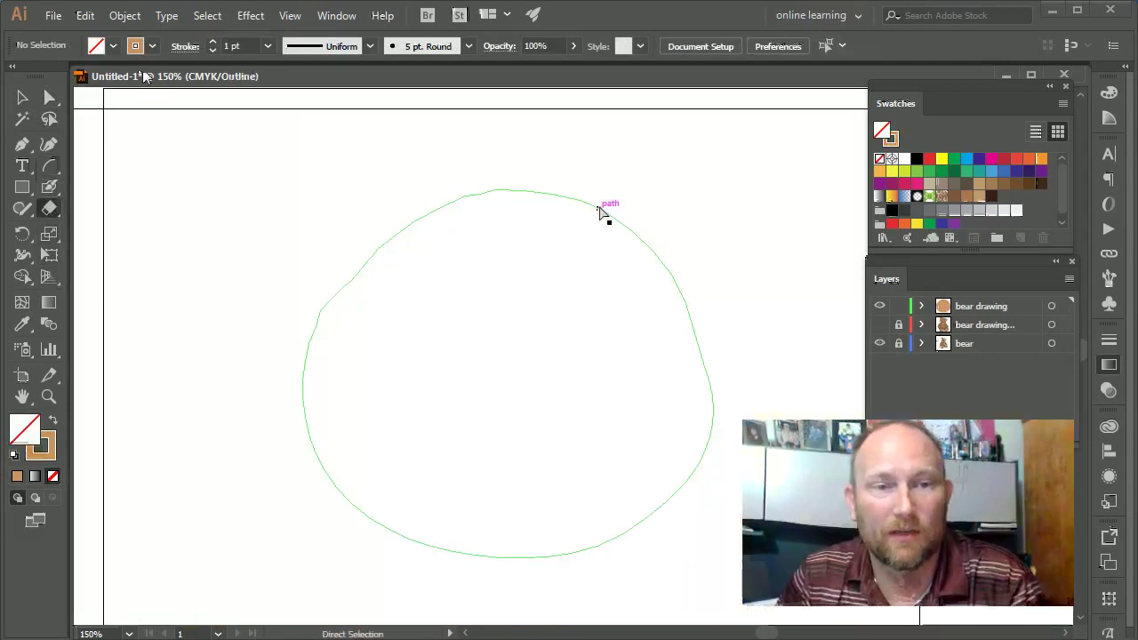
pyautogui.hotkey('ctrl', 'y')
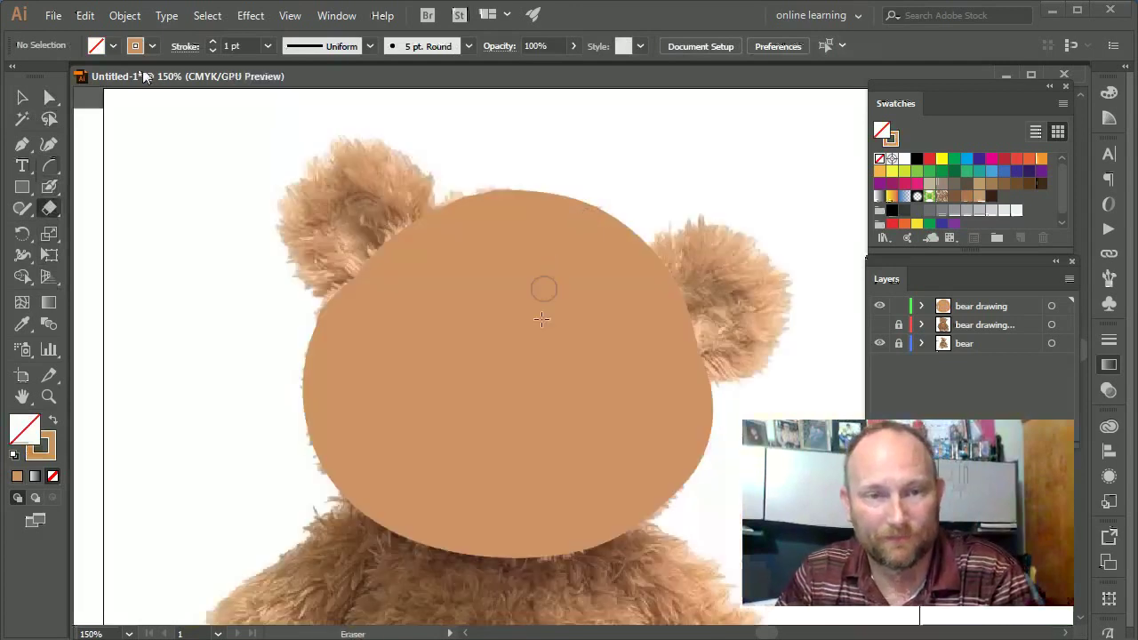
# Delete the entire filled head shape from the bear drawing layer
pyautogui.click(22, 98)
pyautogui.click(433, 304)
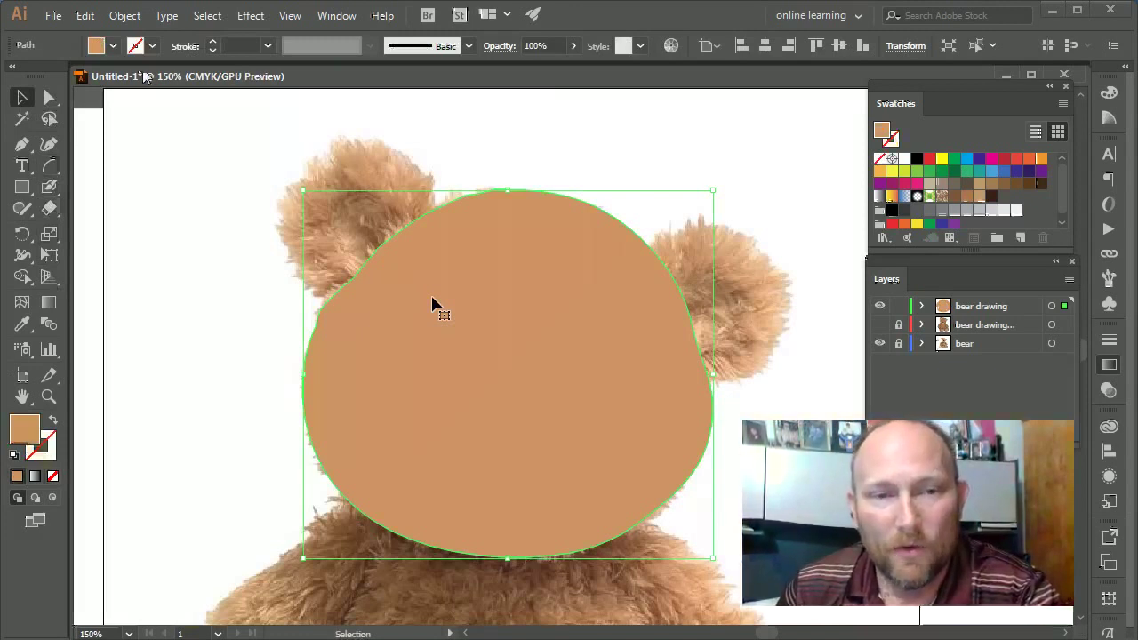
pyautogui.press('Delete')
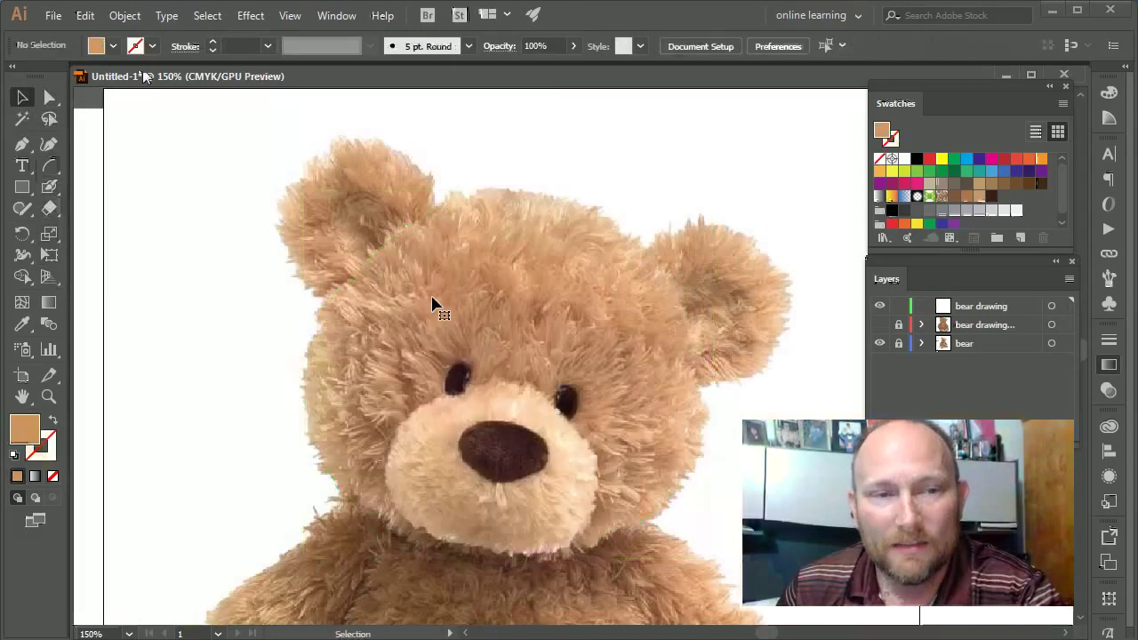
# Set the Blob Brush fidelity to the mark just before Smooth
pyautogui.doubleClick(49, 187)
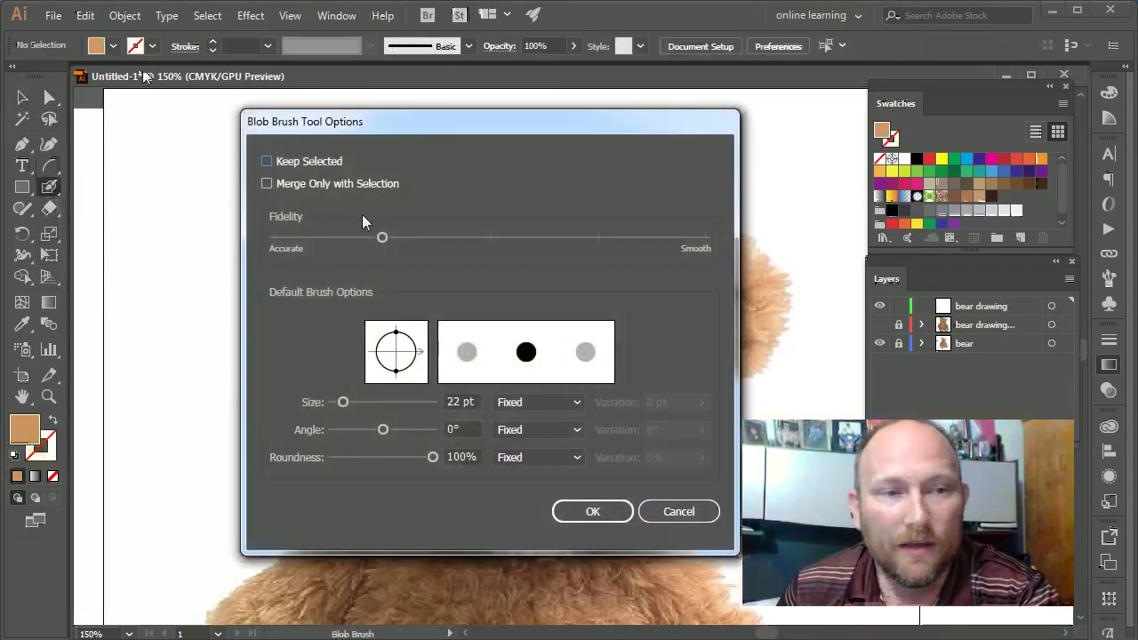
pyautogui.moveTo(382, 239); pyautogui.dragTo(602, 244)
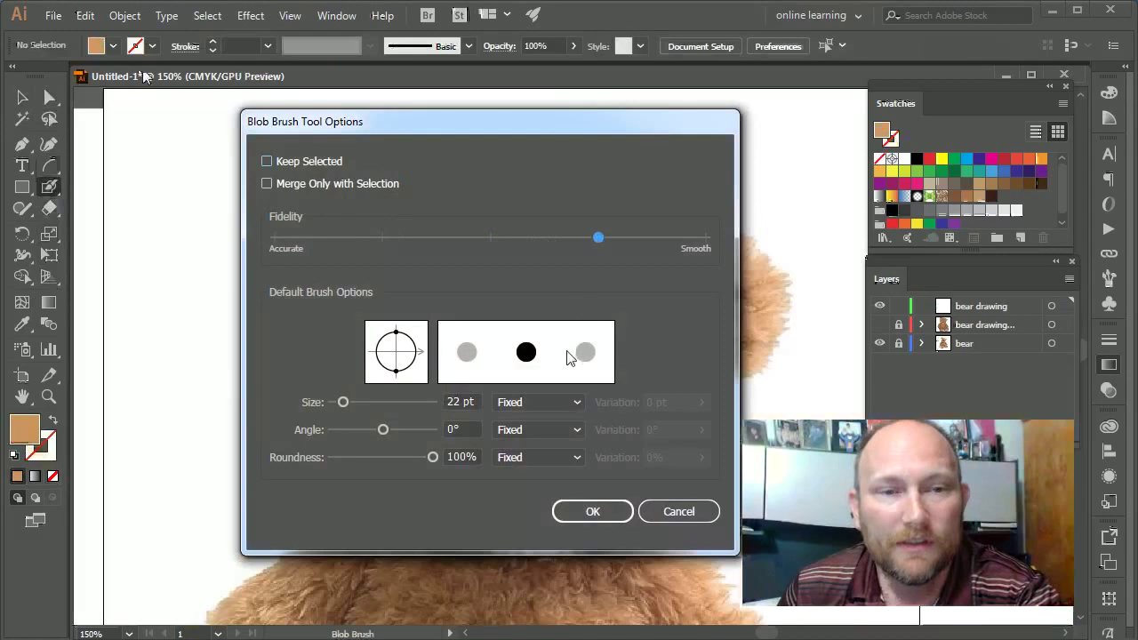
pyautogui.click(601, 515)
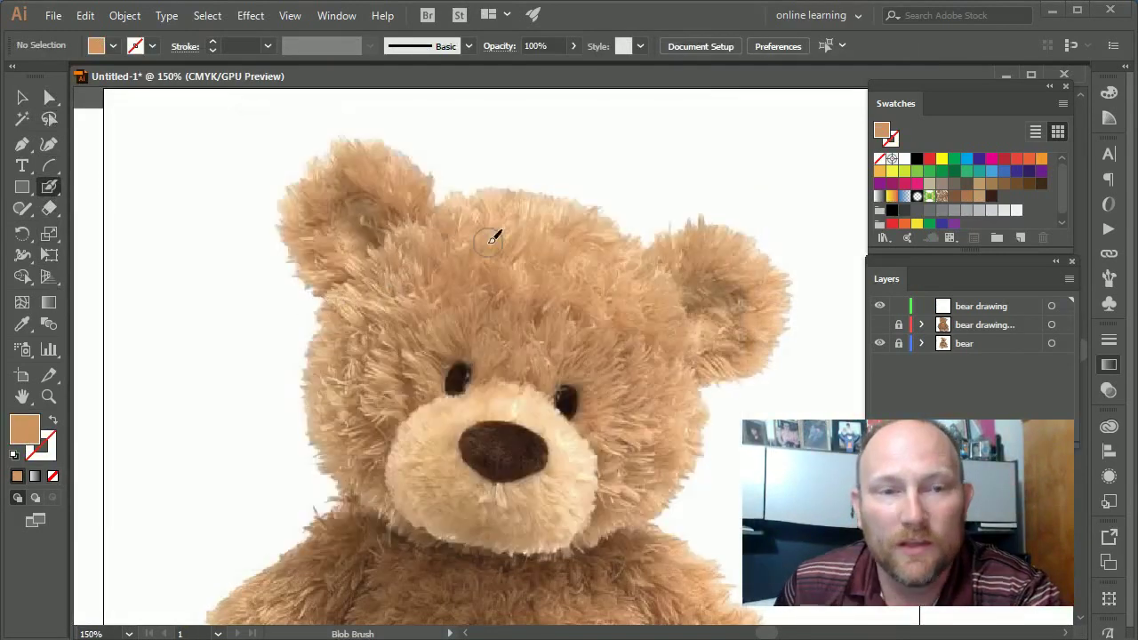
# Paint a closed Blob Brush ring around the edge of the bear's head, excluding the ears
pyautogui.moveTo(506, 197)
pyautogui.mouseDown()
pyautogui.moveTo(459, 210)
pyautogui.moveTo(346, 298)
pyautogui.moveTo(325, 342)
pyautogui.moveTo(323, 418)
pyautogui.moveTo(387, 503)
pyautogui.moveTo(538, 543)
pyautogui.moveTo(470, 539)
pyautogui.moveTo(375, 509)
pyautogui.moveTo(346, 475)
pyautogui.moveTo(325, 389)
pyautogui.mouseUp()
pyautogui.moveTo(341, 427)
pyautogui.mouseDown()
pyautogui.moveTo(452, 513)
pyautogui.moveTo(506, 520)
pyautogui.moveTo(533, 539)
pyautogui.moveTo(559, 541)
pyautogui.moveTo(660, 492)
pyautogui.moveTo(685, 432)
pyautogui.moveTo(687, 343)
pyautogui.moveTo(647, 251)
pyautogui.moveTo(564, 199)
pyautogui.moveTo(469, 194)
pyautogui.moveTo(442, 215)
pyautogui.mouseUp()
pyautogui.moveTo(398, 251); pyautogui.dragTo(396, 258)
pyautogui.hotkey('shift', 'x')
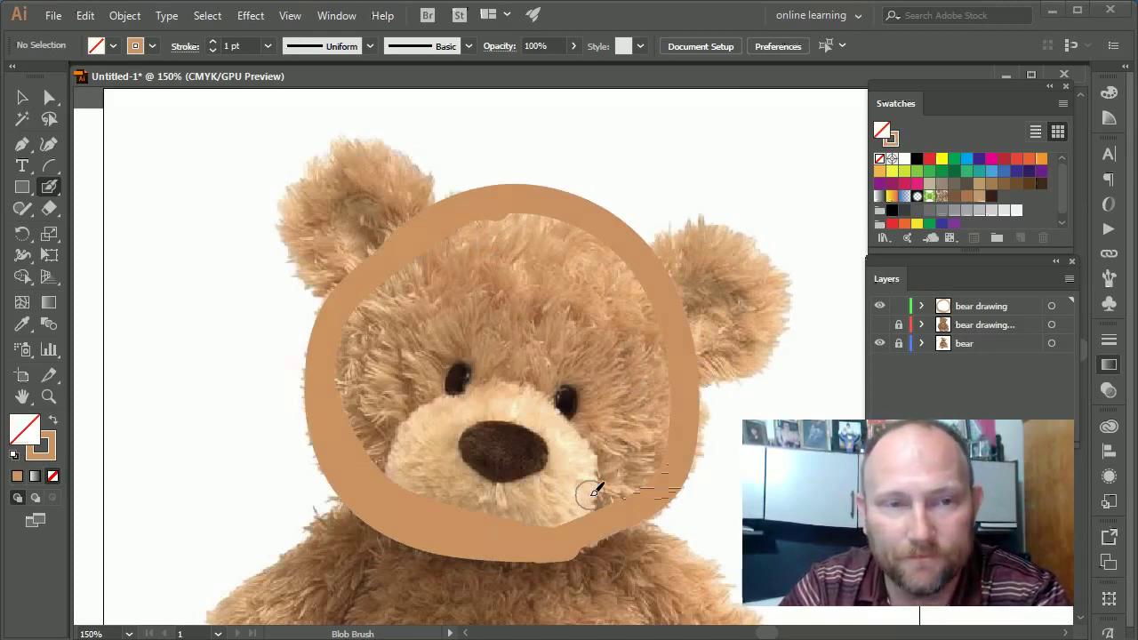
# Delete the inner path of the new head ring to make the head a solid shape
pyautogui.click(49, 98)
pyautogui.click(498, 218)
pyautogui.press('Delete')
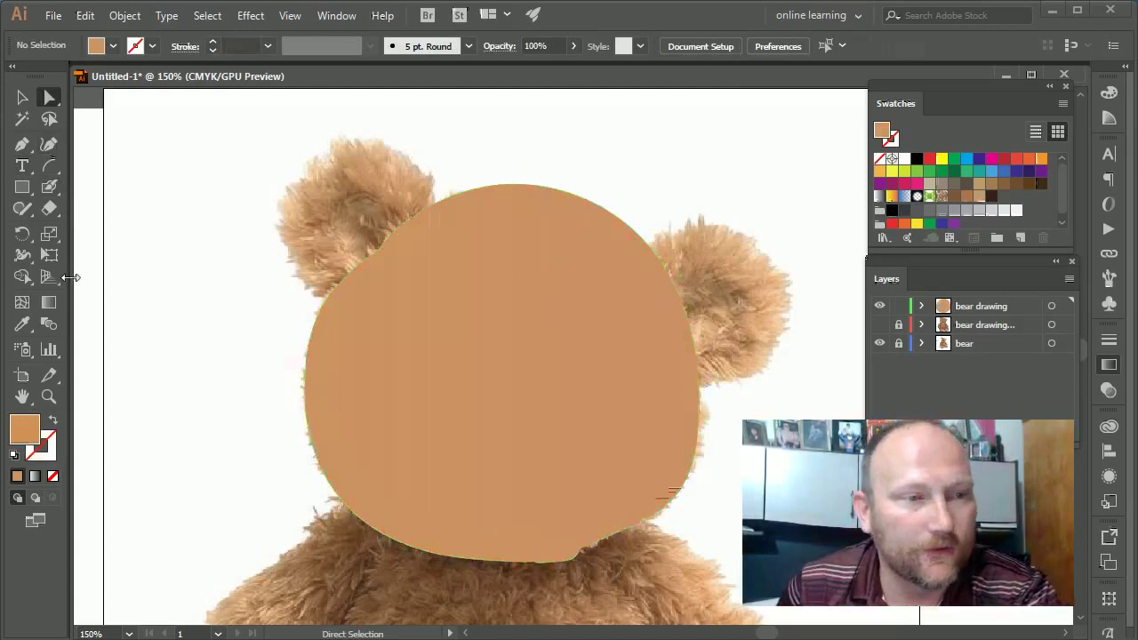
# Paint both ears as solid tan shapes merged with the head using the Blob Brush
pyautogui.click(49, 186)
pyautogui.moveTo(430, 196)
pyautogui.mouseDown()
pyautogui.moveTo(389, 153)
pyautogui.moveTo(331, 166)
pyautogui.moveTo(295, 222)
pyautogui.moveTo(305, 252)
pyautogui.moveTo(340, 283)
pyautogui.moveTo(320, 198)
pyautogui.moveTo(313, 230)
pyautogui.moveTo(342, 169)
pyautogui.moveTo(368, 169)
pyautogui.moveTo(353, 252)
pyautogui.moveTo(366, 278)
pyautogui.moveTo(350, 234)
pyautogui.moveTo(360, 176)
pyautogui.moveTo(376, 263)
pyautogui.moveTo(392, 177)
pyautogui.mouseUp()
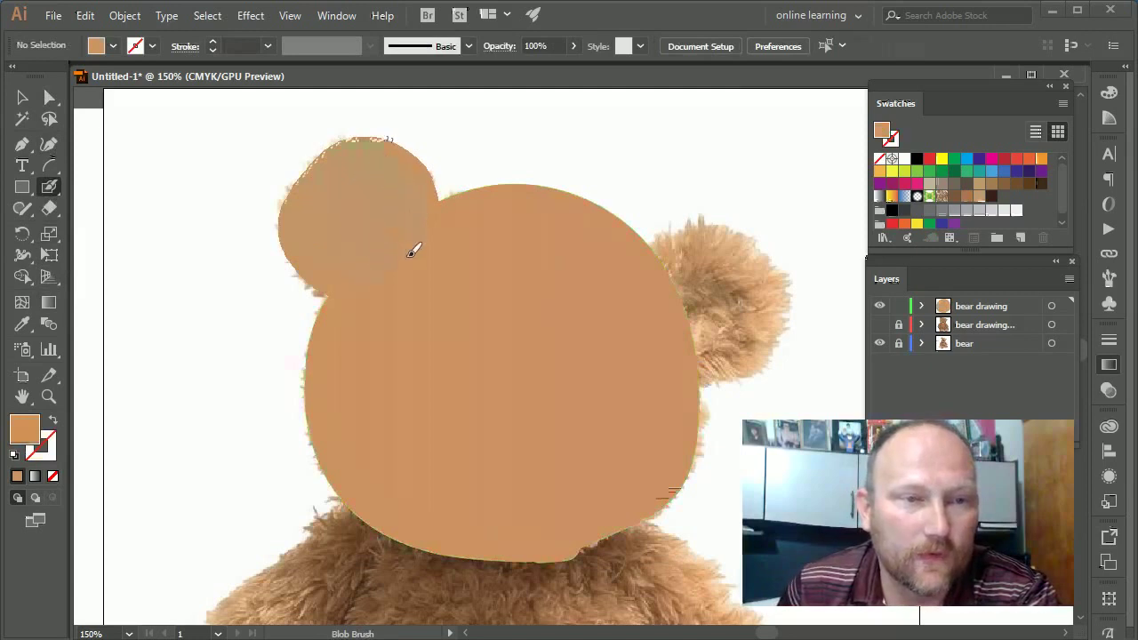
pyautogui.moveTo(413, 251); pyautogui.dragTo(416, 252)
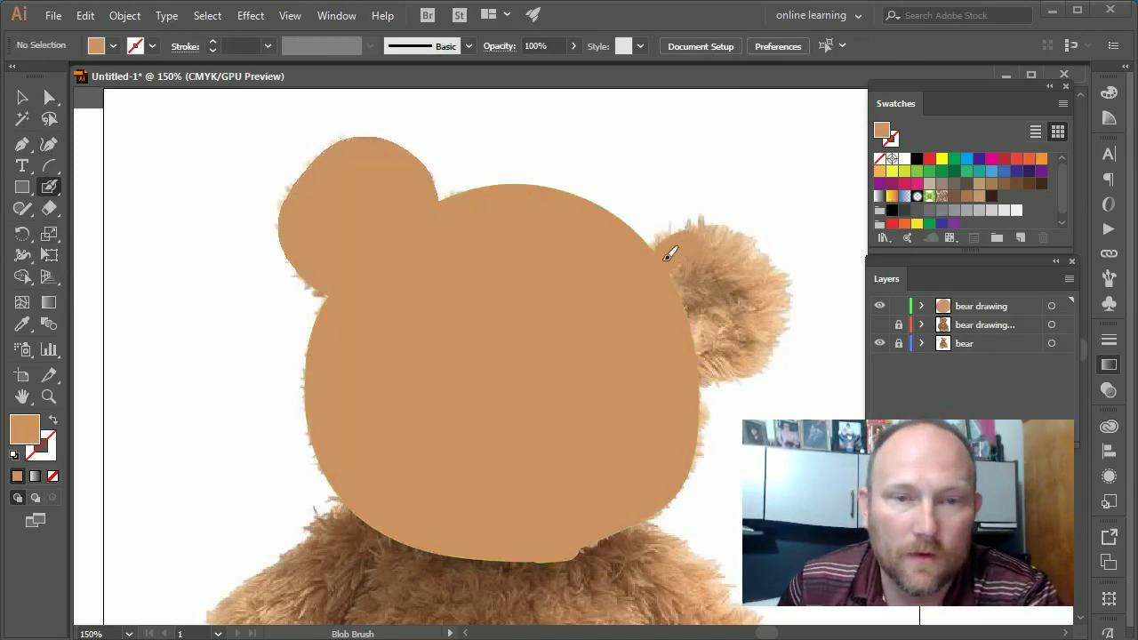
pyautogui.moveTo(703, 240)
pyautogui.mouseDown()
pyautogui.moveTo(737, 247)
pyautogui.moveTo(701, 241)
pyautogui.moveTo(753, 252)
pyautogui.moveTo(769, 273)
pyautogui.moveTo(777, 334)
pyautogui.moveTo(749, 357)
pyautogui.moveTo(692, 372)
pyautogui.moveTo(748, 336)
pyautogui.moveTo(758, 297)
pyautogui.moveTo(738, 267)
pyautogui.moveTo(699, 261)
pyautogui.moveTo(669, 293)
pyautogui.moveTo(699, 349)
pyautogui.moveTo(697, 278)
pyautogui.moveTo(748, 313)
pyautogui.moveTo(718, 345)
pyautogui.moveTo(705, 334)
pyautogui.moveTo(733, 277)
pyautogui.mouseUp()
pyautogui.hotkey('shift', 'x')
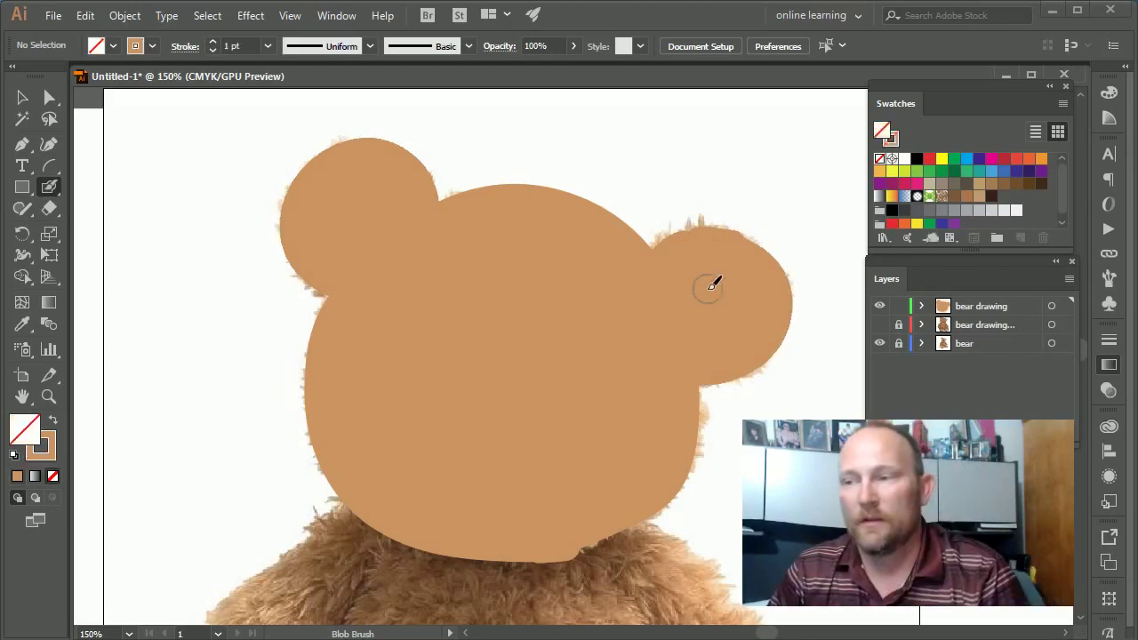
# Erase the bump on the head's bottom edge in Outline view and return to the preview
pyautogui.press('ctrl')
pyautogui.hotkey('ctrl', 'y')
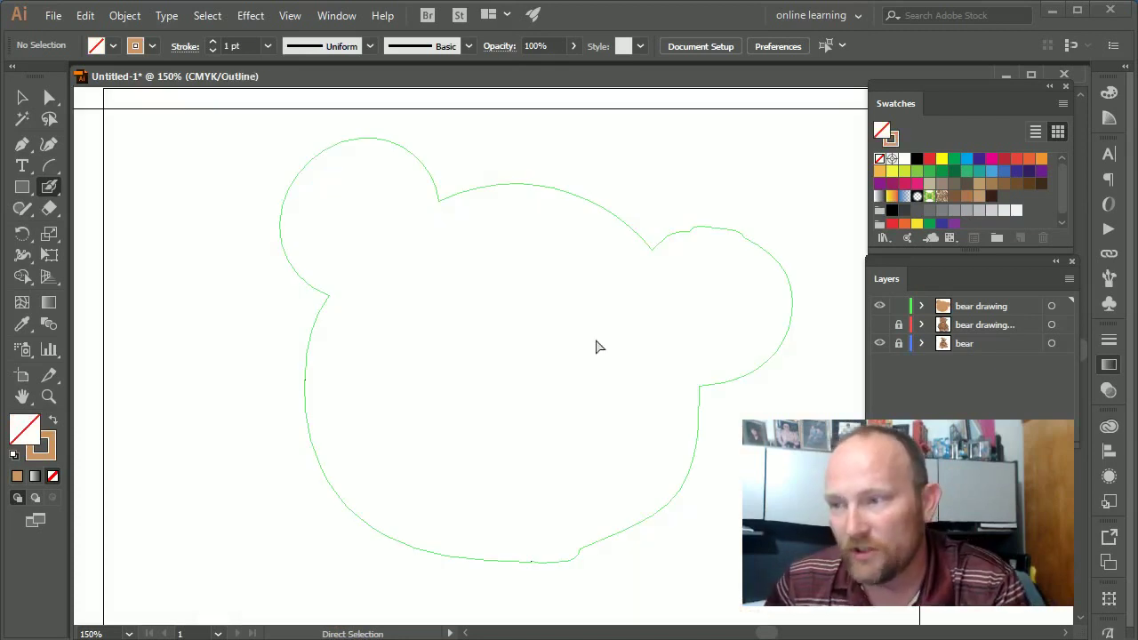
pyautogui.keyDown('ctrl'); pyautogui.click(597, 346); pyautogui.keyUp('ctrl')
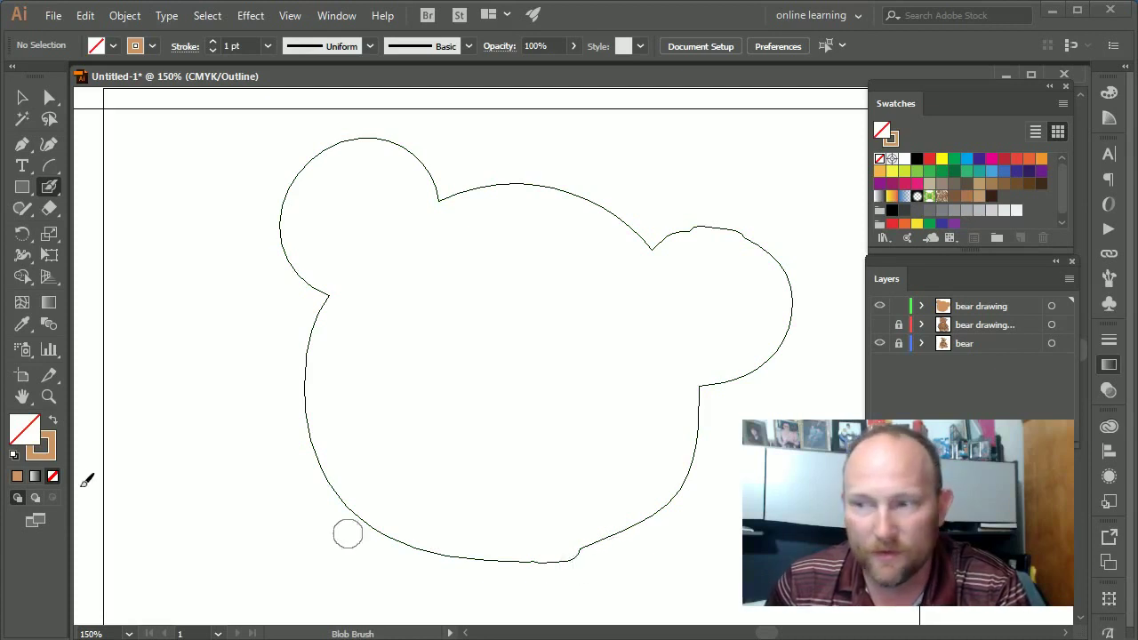
pyautogui.click(46, 210)
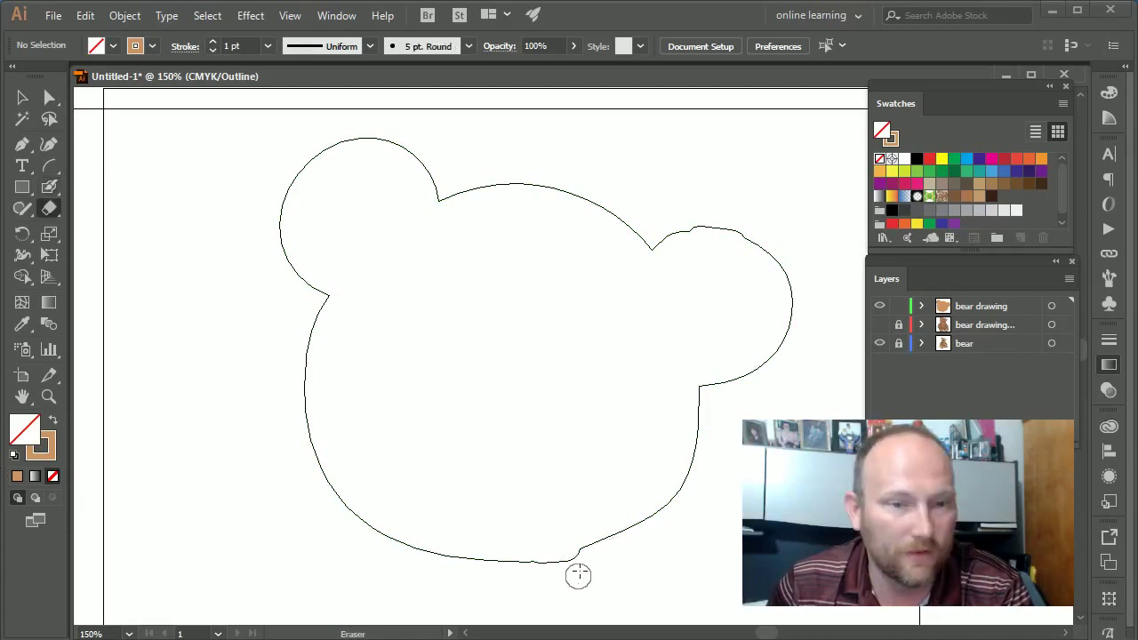
pyautogui.moveTo(586, 561); pyautogui.dragTo(537, 575)
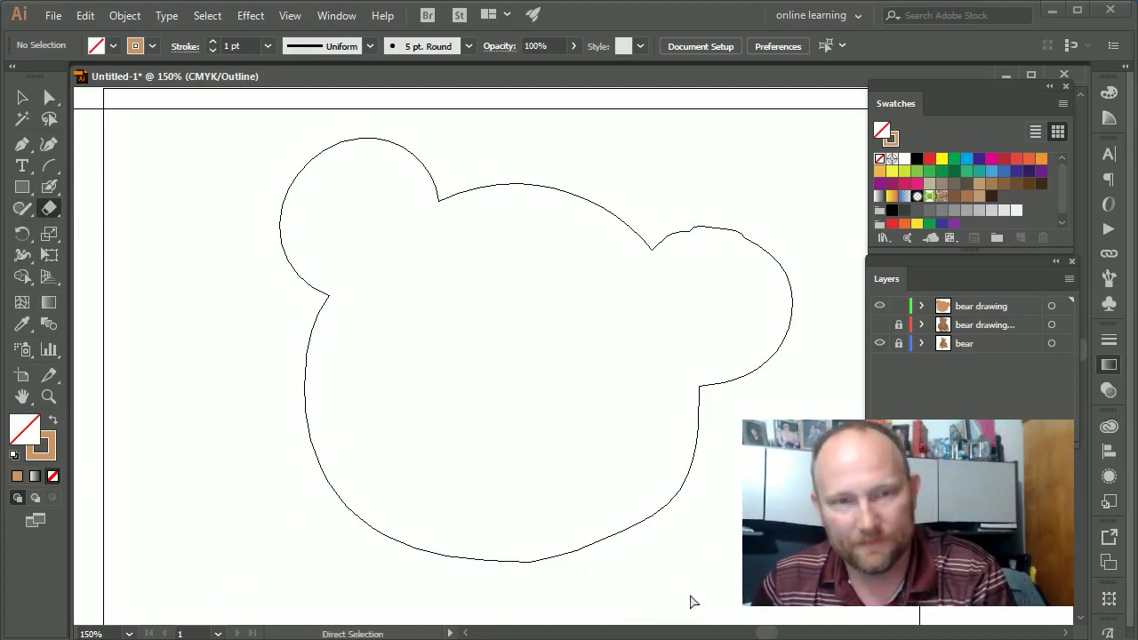
pyautogui.hotkey('ctrl', 'y')
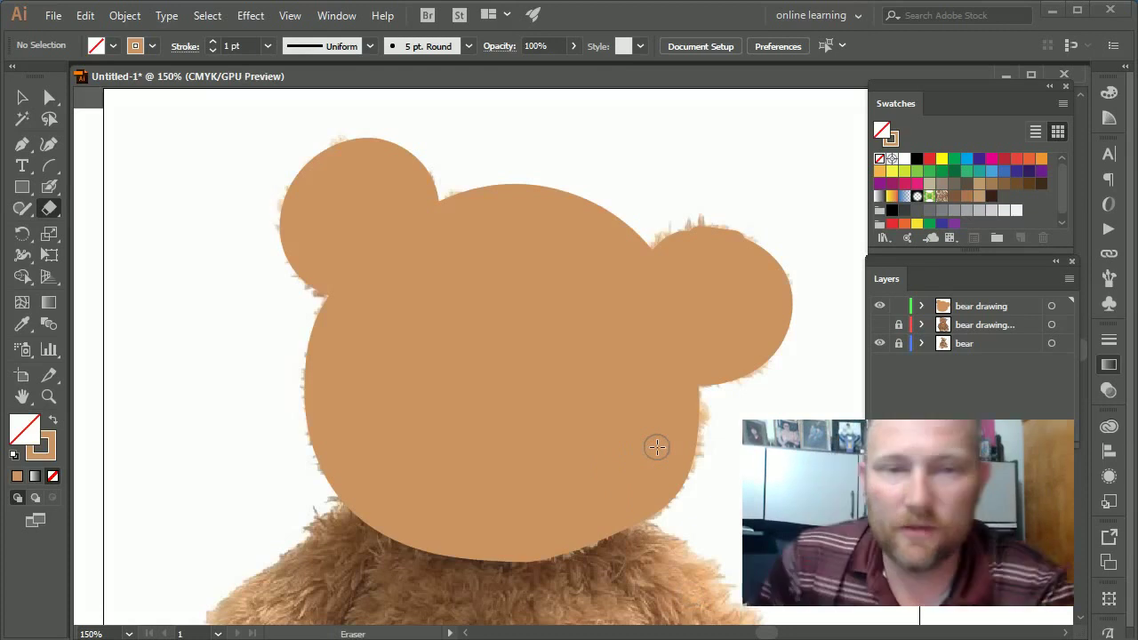
pyautogui.click(23, 98)
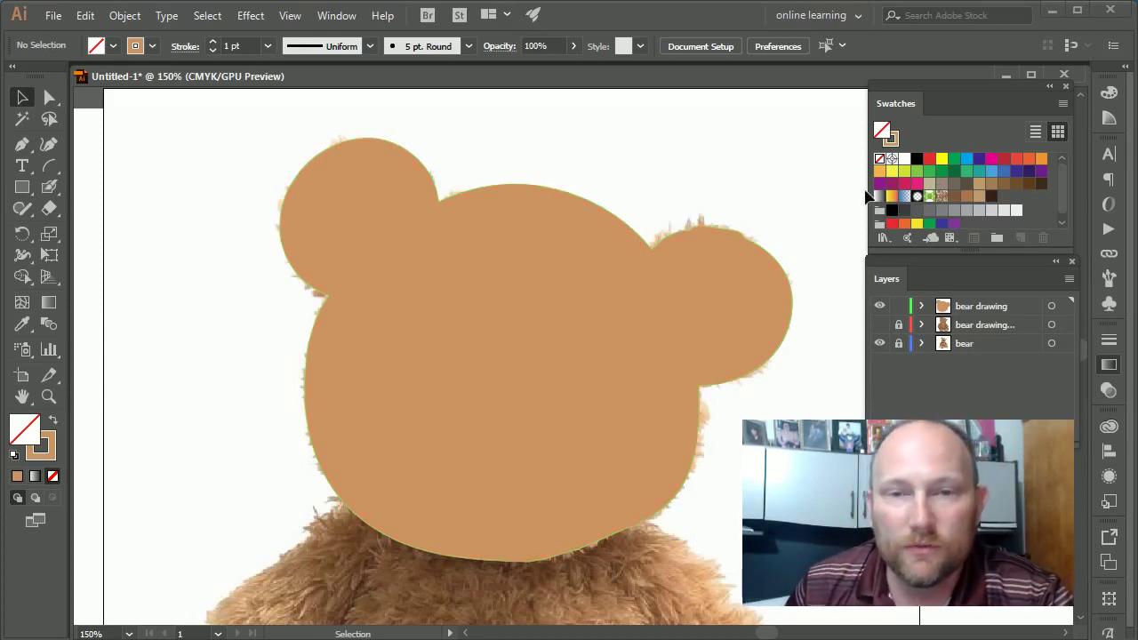
pyautogui.click(967, 197)
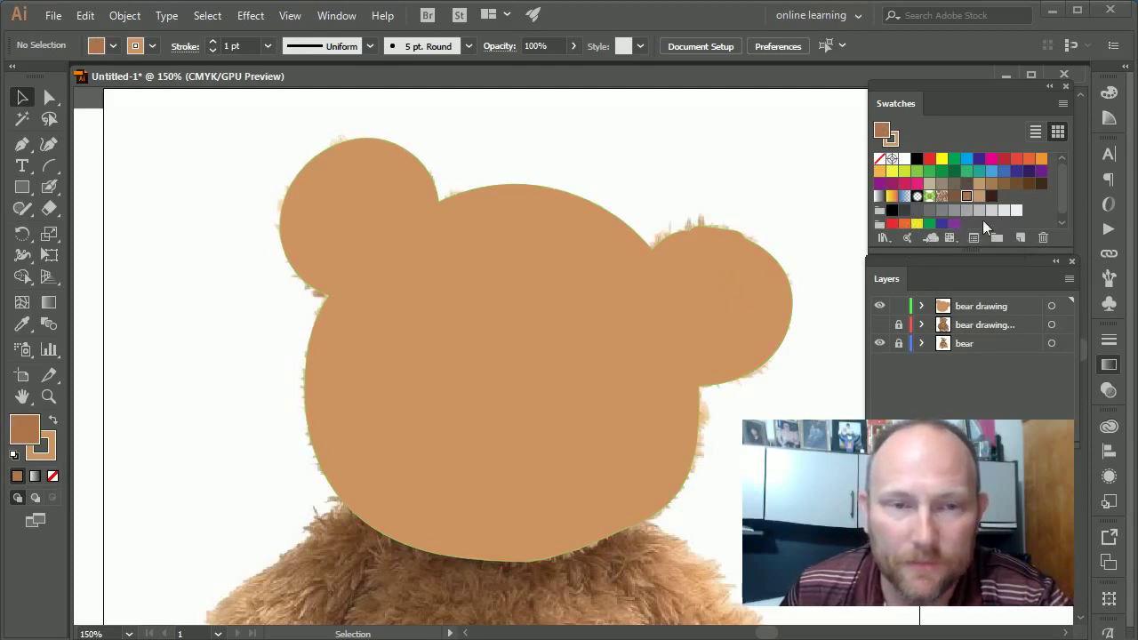
pyautogui.click(50, 184)
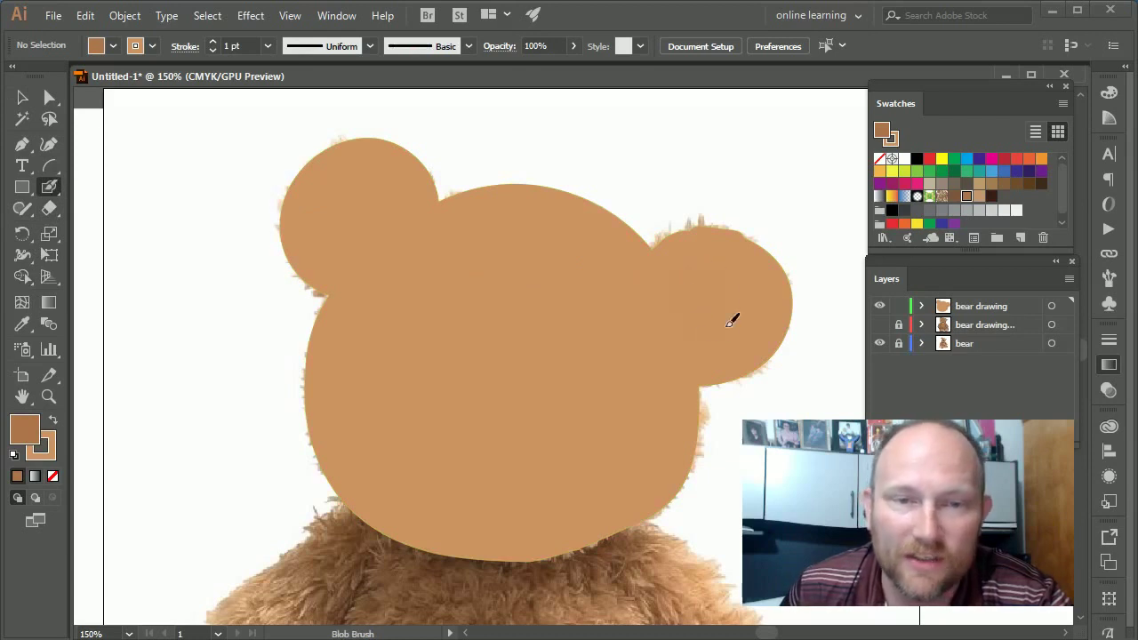
pyautogui.press('/')
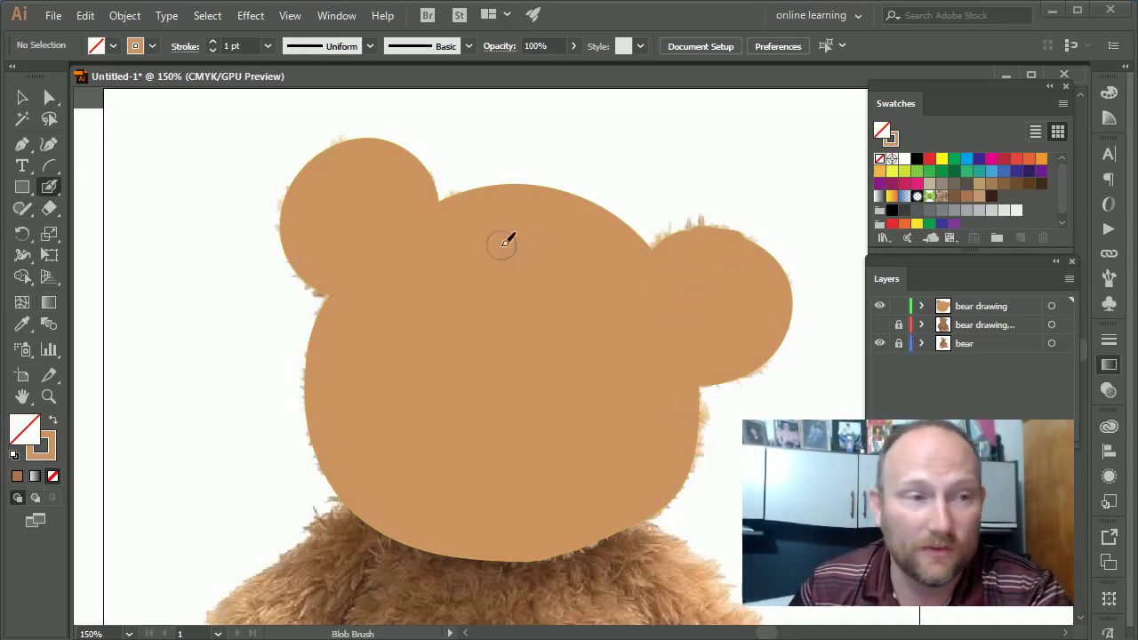
# Turn on Keep Selected and Merge Only with Selection for the Blob Brush
pyautogui.doubleClick(50, 187)
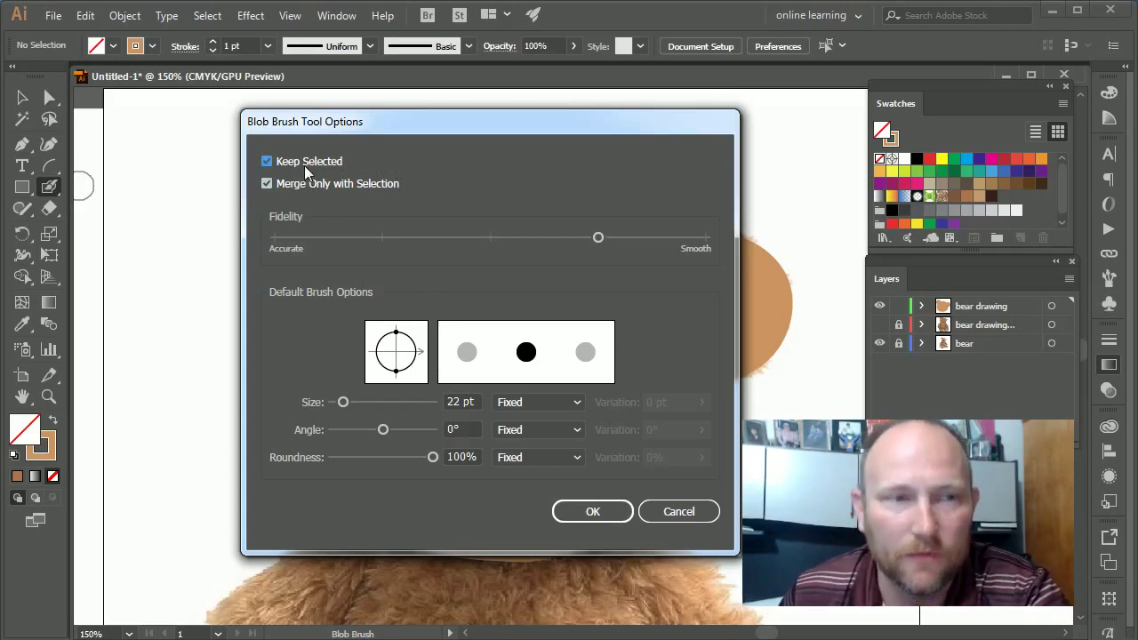
pyautogui.click(592, 511)
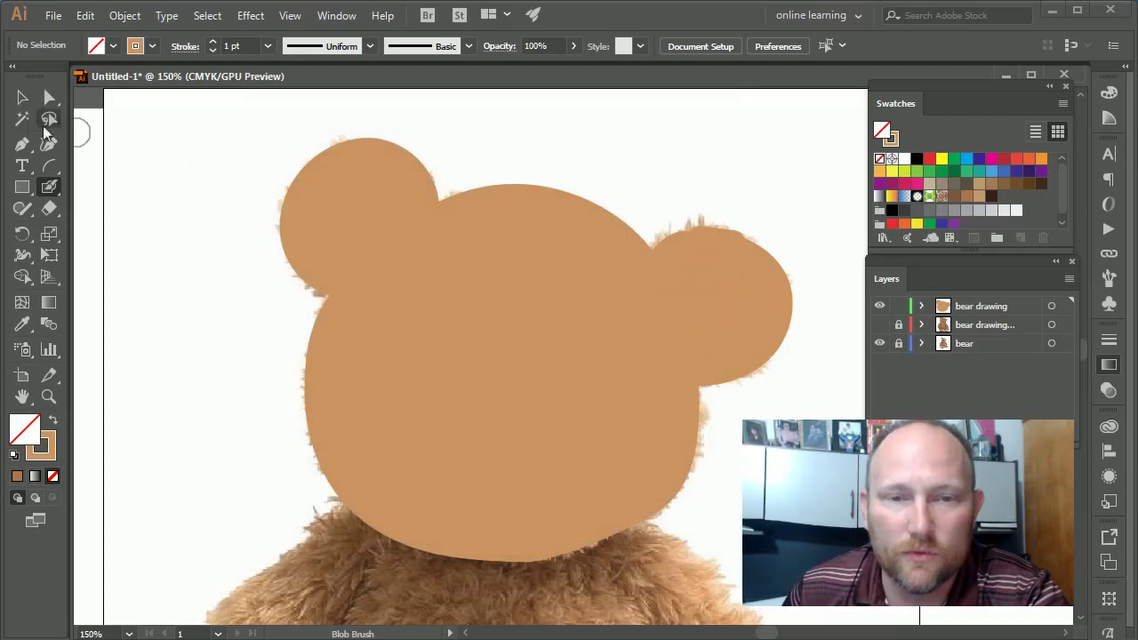
# Set the head shape's opacity to 50%, give it the black-and-white linear gradient fill, and deselect it
pyautogui.click(22, 98)
pyautogui.click(442, 257)
pyautogui.click(449, 269)
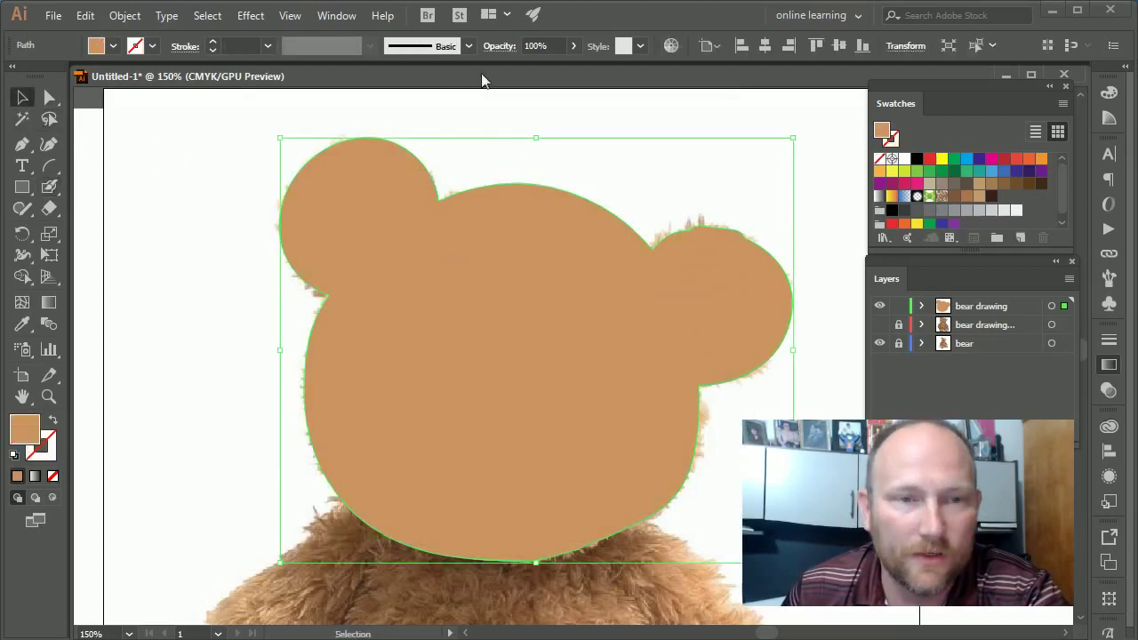
pyautogui.click(549, 43)
pyautogui.write('50')
pyautogui.press('Return')
pyautogui.press('.')
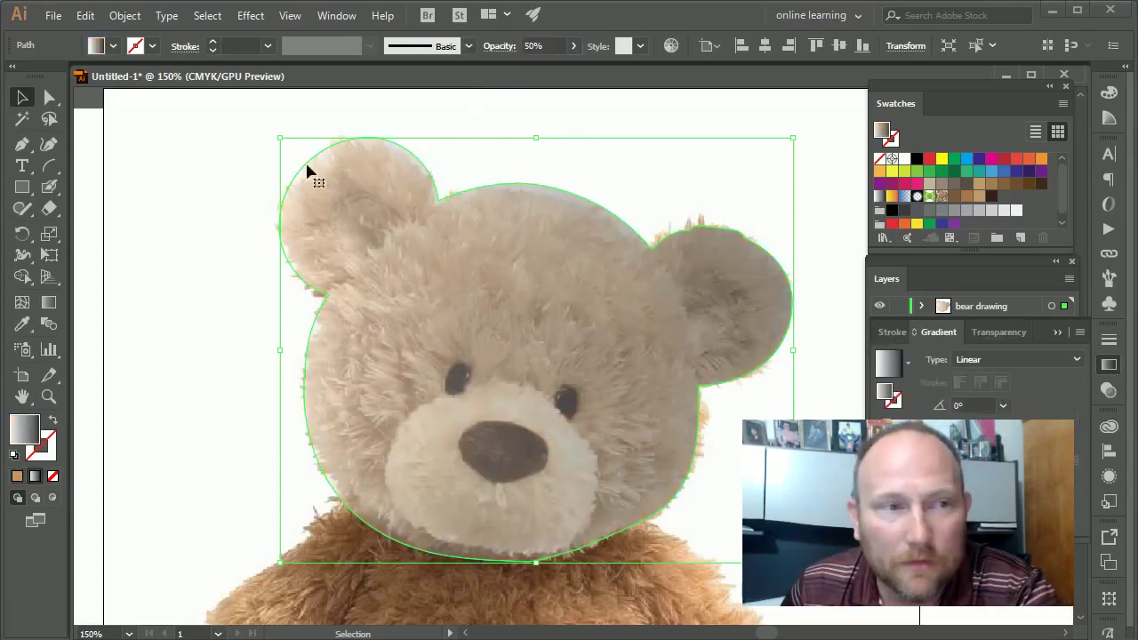
pyautogui.click(227, 177)
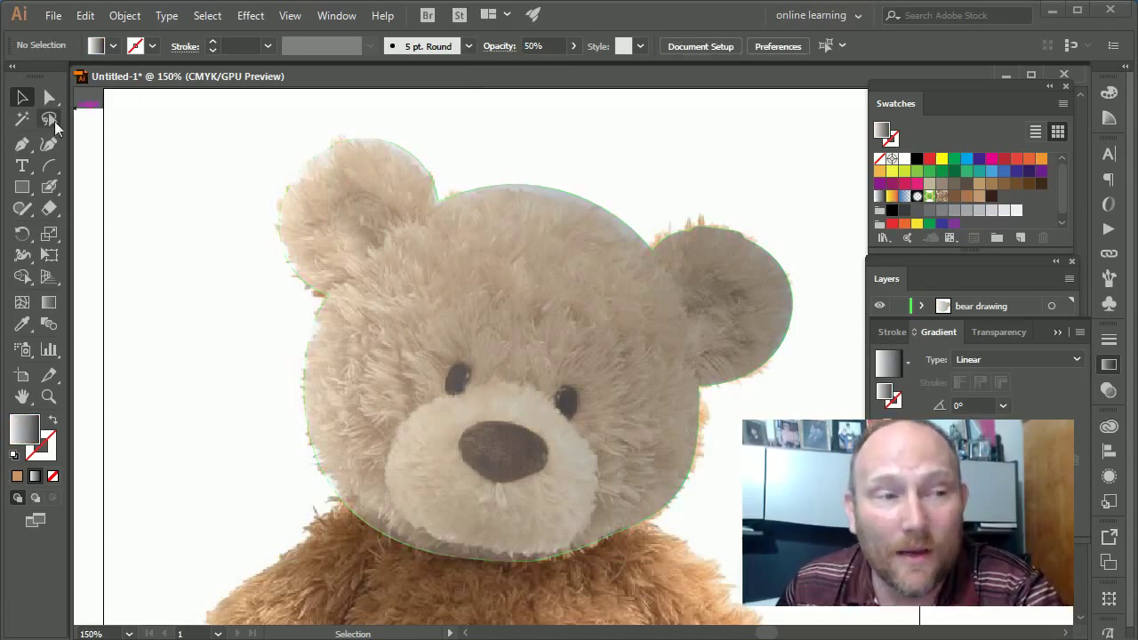
# Paint a filled inner-ear shape inside the bear's right-hand ear with the Blob Brush
pyautogui.click(50, 189)
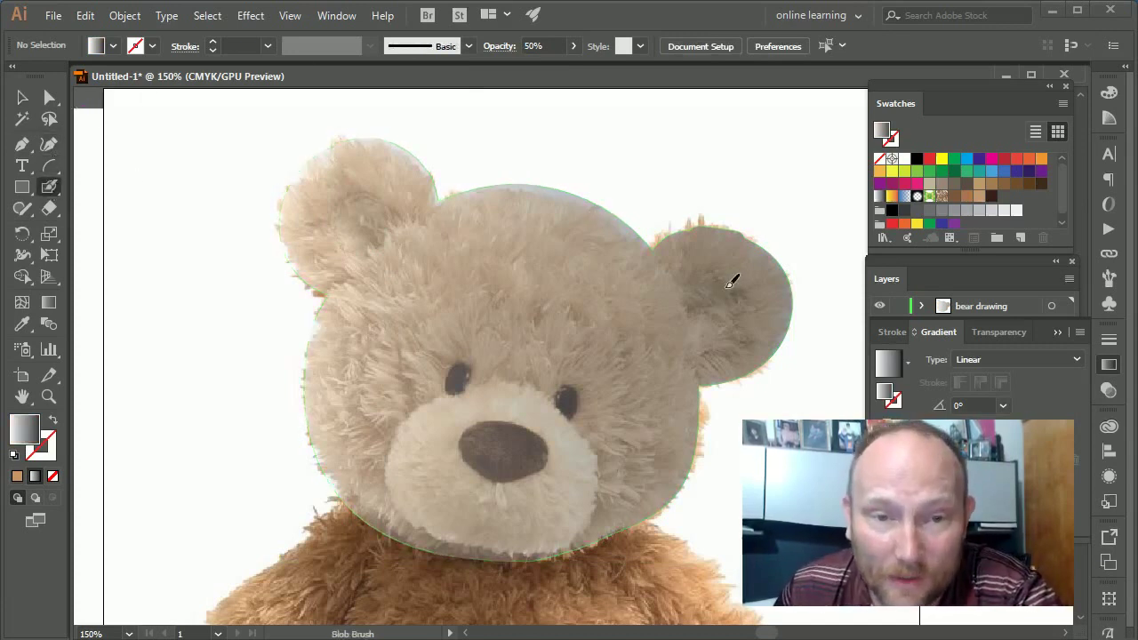
pyautogui.moveTo(728, 284)
pyautogui.mouseDown()
pyautogui.moveTo(693, 308)
pyautogui.moveTo(707, 340)
pyautogui.moveTo(741, 315)
pyautogui.moveTo(737, 291)
pyautogui.moveTo(708, 307)
pyautogui.moveTo(716, 315)
pyautogui.moveTo(733, 286)
pyautogui.mouseUp()
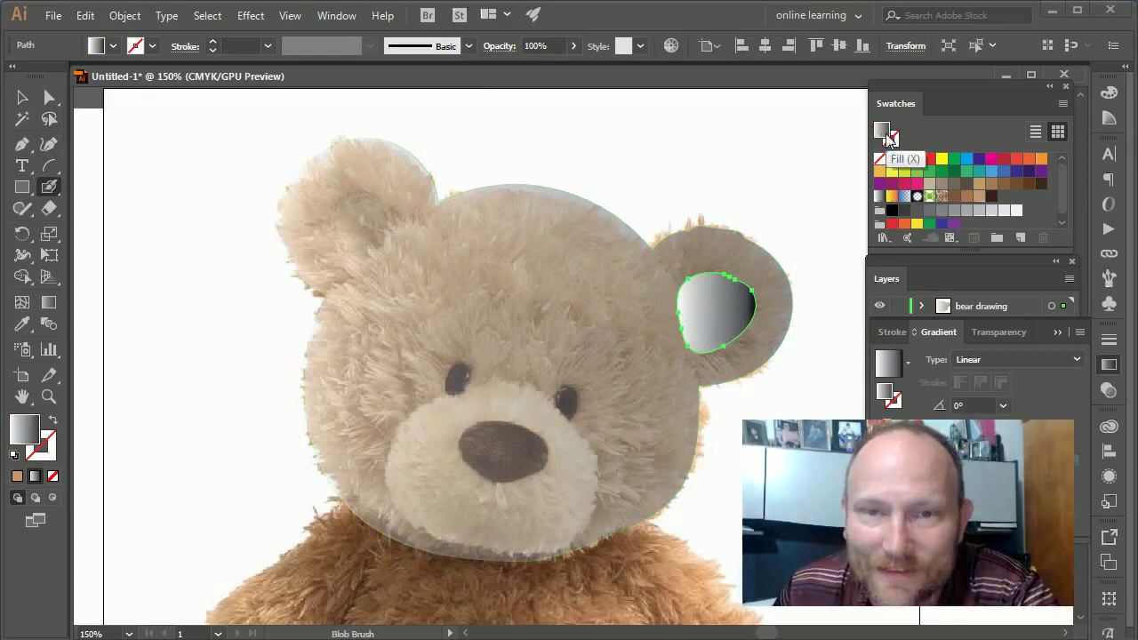
# Paint filled shapes over the bear's left-hand inner ear, nose and right-hand eye with the Blob Brush
pyautogui.moveTo(398, 222)
pyautogui.mouseDown()
pyautogui.moveTo(370, 195)
pyautogui.moveTo(346, 206)
pyautogui.moveTo(336, 247)
pyautogui.moveTo(366, 253)
pyautogui.moveTo(380, 222)
pyautogui.moveTo(363, 234)
pyautogui.mouseUp()
pyautogui.moveTo(516, 434)
pyautogui.mouseDown()
pyautogui.moveTo(488, 433)
pyautogui.moveTo(484, 456)
pyautogui.moveTo(502, 469)
pyautogui.moveTo(533, 459)
pyautogui.moveTo(536, 439)
pyautogui.moveTo(524, 436)
pyautogui.mouseUp()
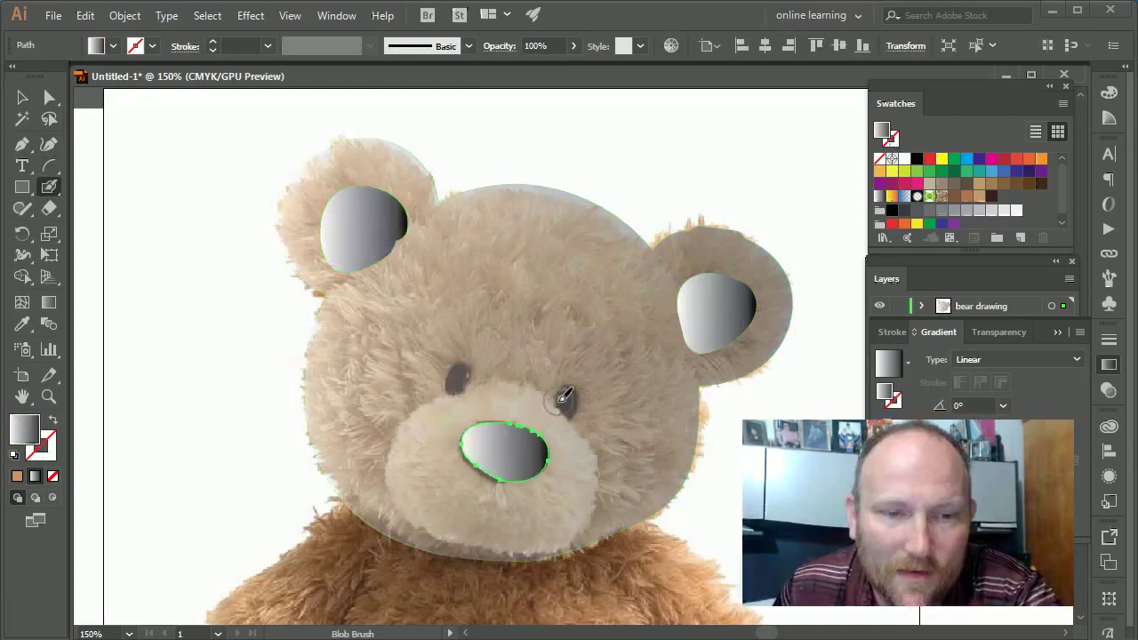
pyautogui.moveTo(572, 398); pyautogui.dragTo(567, 400)
# Paint the bear's left-hand eye, undo the muzzle stroke that merged into it, and deselect the eye
pyautogui.moveTo(457, 377)
pyautogui.mouseDown()
pyautogui.moveTo(502, 391)
pyautogui.moveTo(420, 426)
pyautogui.moveTo(406, 494)
pyautogui.mouseUp()
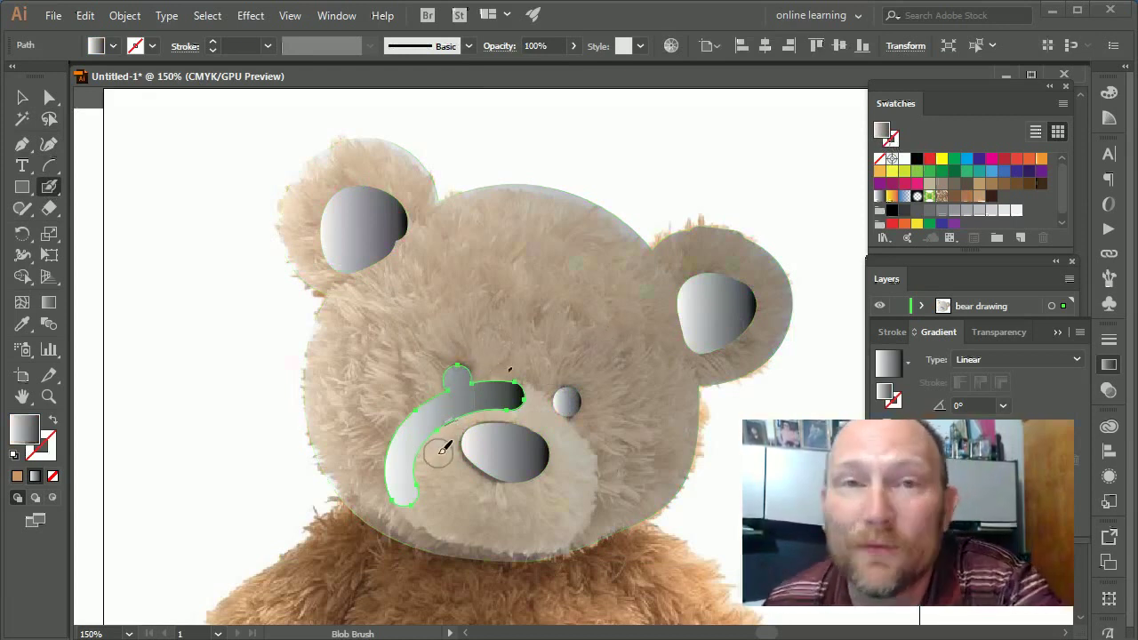
pyautogui.hotkey('ctrl', 'z')
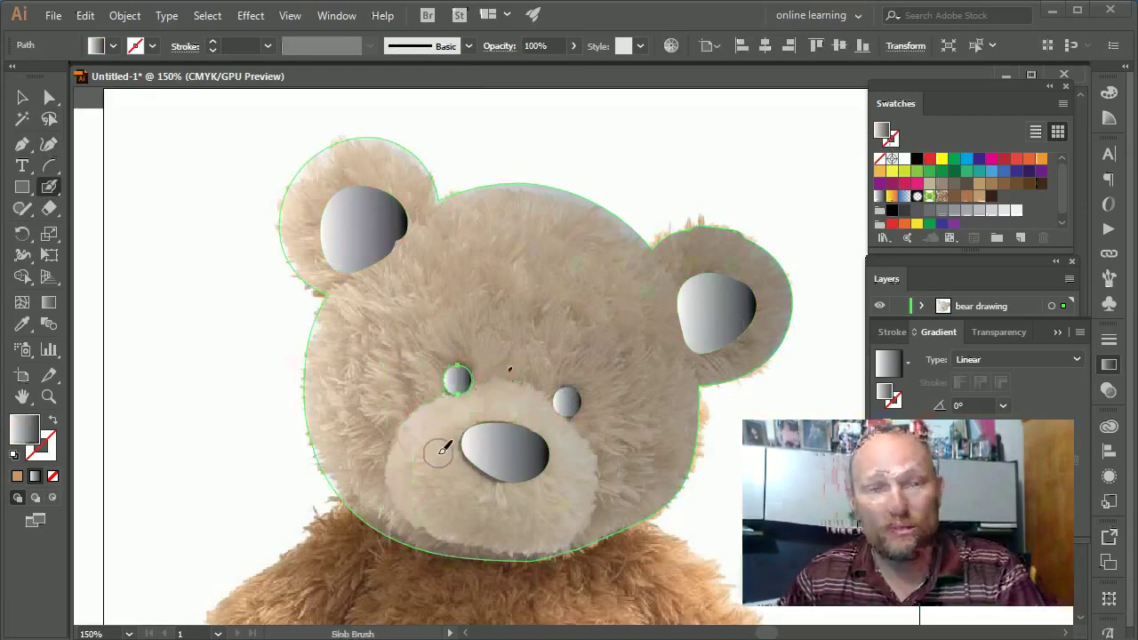
pyautogui.click(22, 98)
pyautogui.click(457, 379)
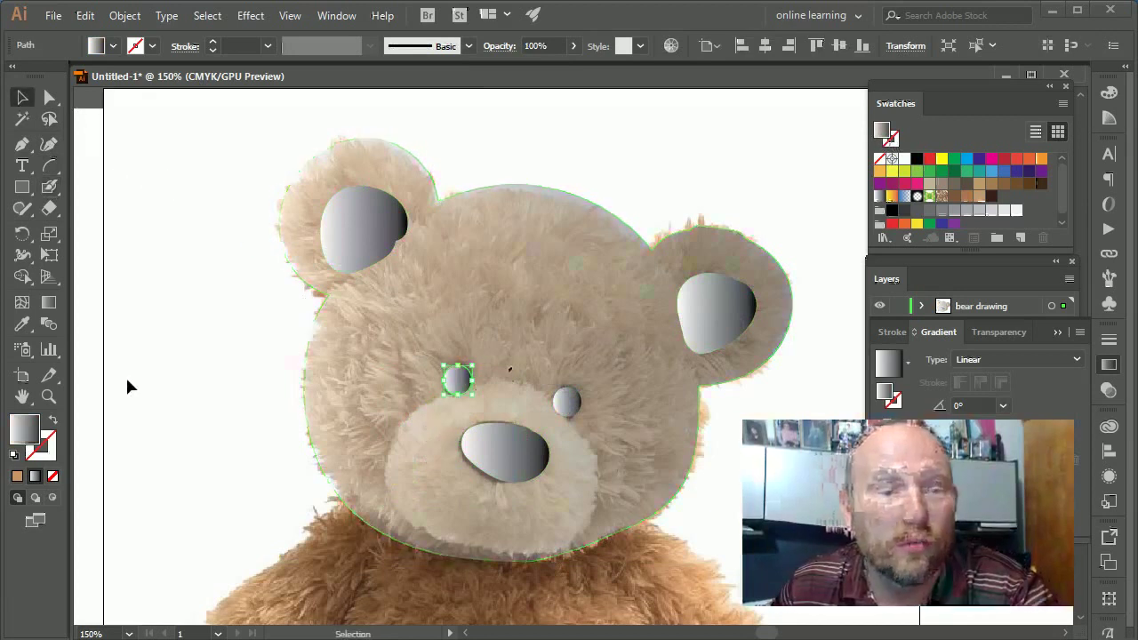
pyautogui.click(157, 381)
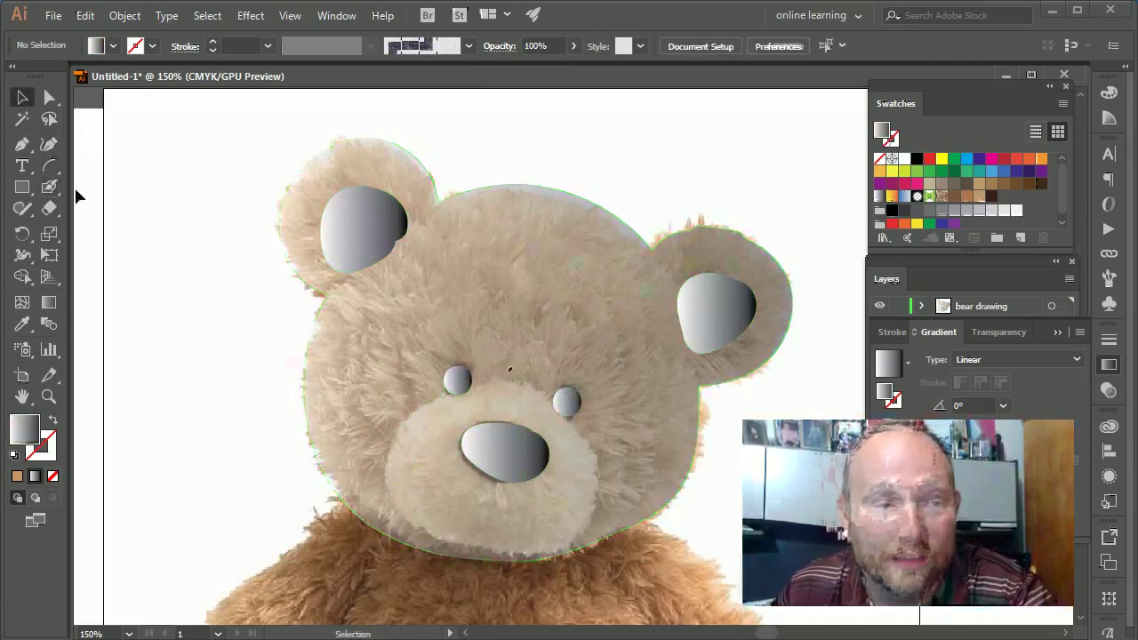
# Paint a closed ring around the bear's muzzle as a separate Blob Brush shape and deselect it
pyautogui.click(49, 187)
pyautogui.moveTo(492, 387)
pyautogui.mouseDown()
pyautogui.moveTo(416, 431)
pyautogui.moveTo(407, 471)
pyautogui.mouseUp()
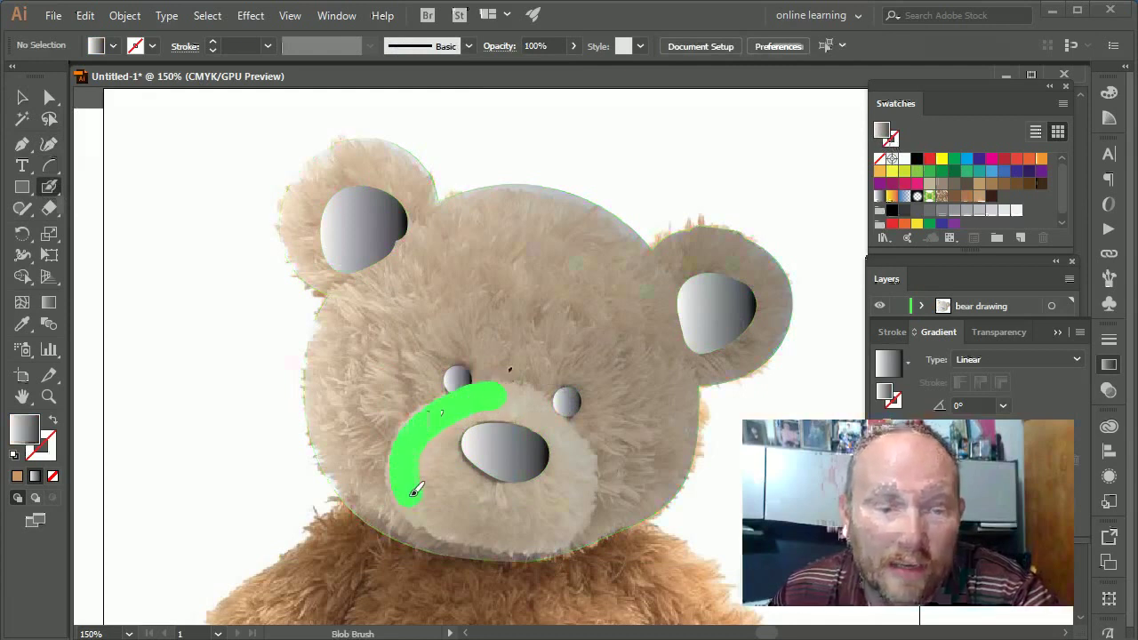
pyautogui.moveTo(441, 519)
pyautogui.mouseDown()
pyautogui.moveTo(540, 531)
pyautogui.moveTo(574, 524)
pyautogui.moveTo(585, 503)
pyautogui.mouseUp()
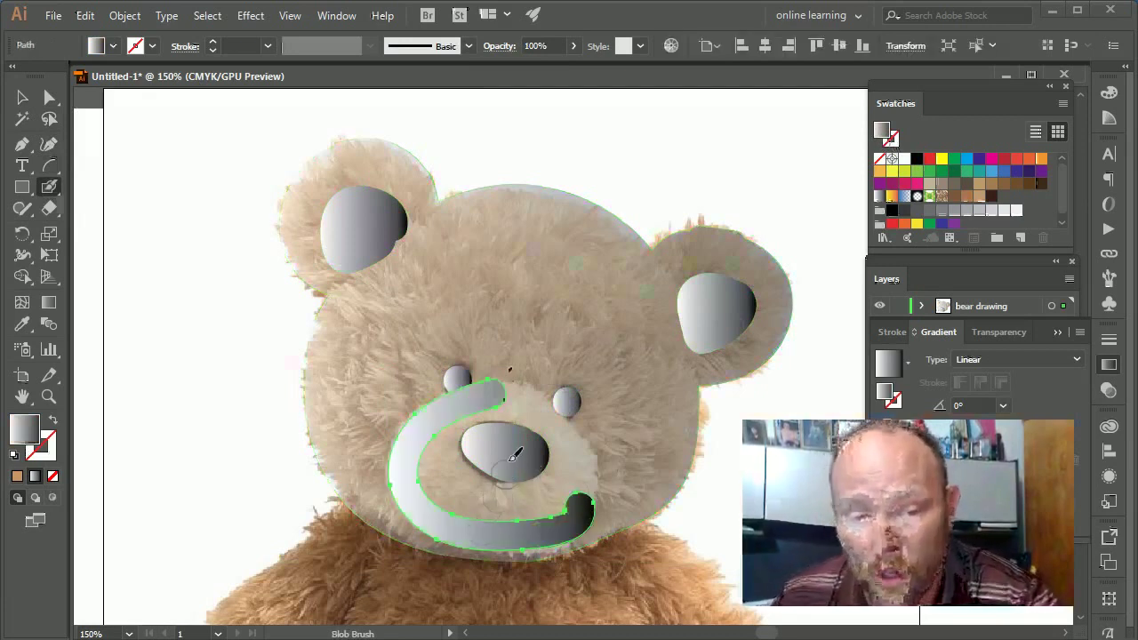
pyautogui.moveTo(583, 507); pyautogui.dragTo(588, 481)
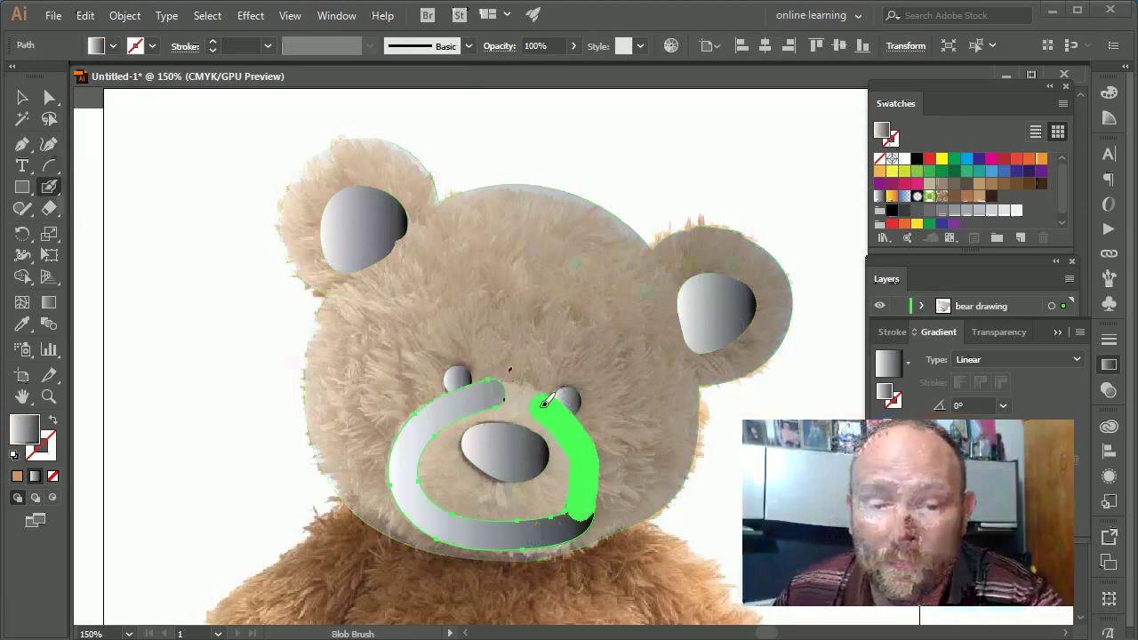
pyautogui.moveTo(525, 389); pyautogui.dragTo(492, 388)
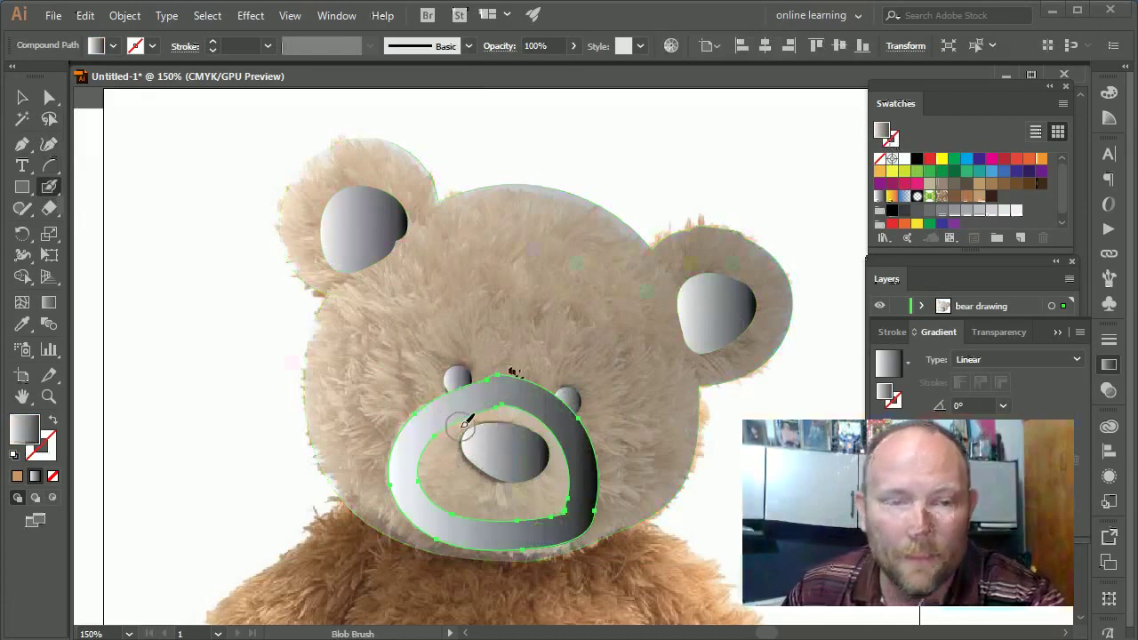
pyautogui.click(23, 98)
pyautogui.click(160, 310)
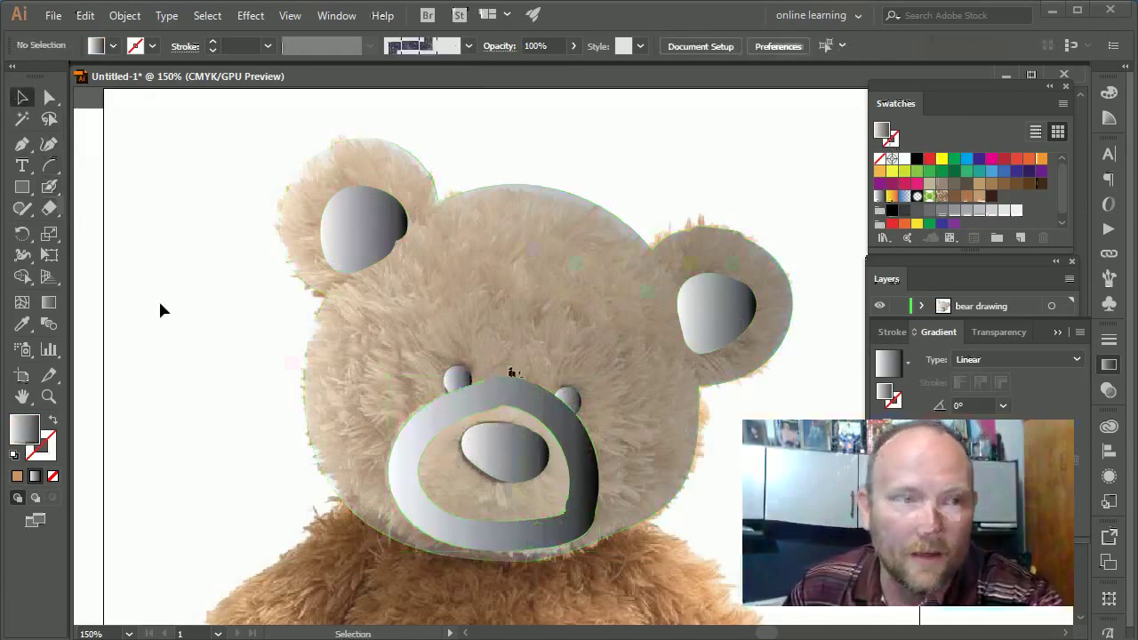
pyautogui.click(49, 187)
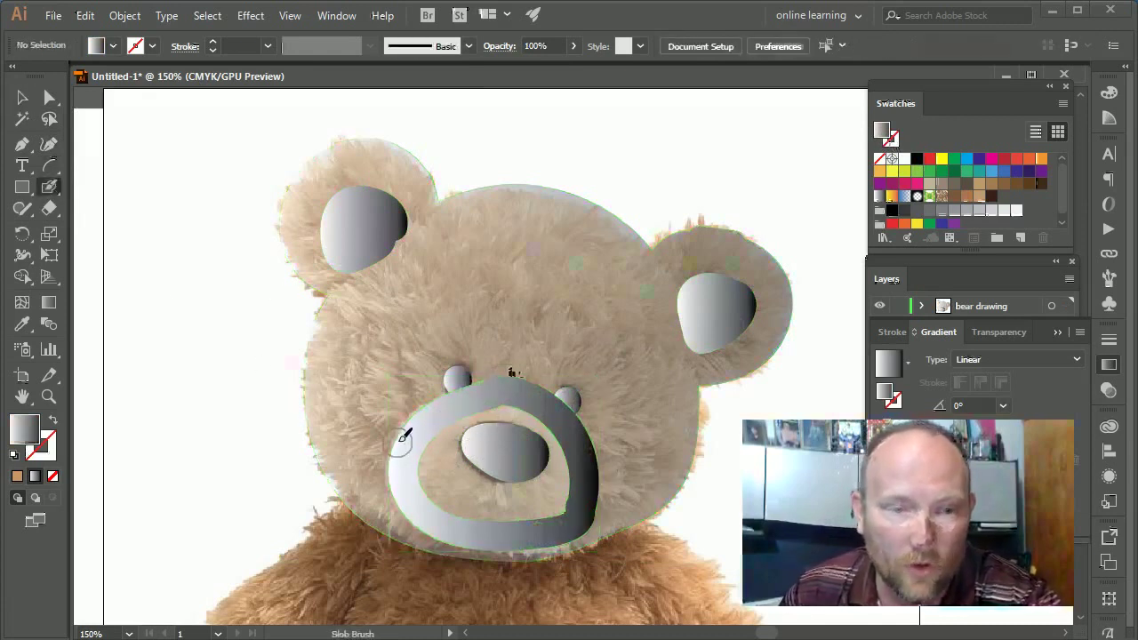
pyautogui.moveTo(436, 433)
pyautogui.mouseDown()
pyautogui.moveTo(429, 478)
pyautogui.moveTo(466, 512)
pyautogui.moveTo(539, 519)
pyautogui.moveTo(573, 493)
pyautogui.mouseUp()
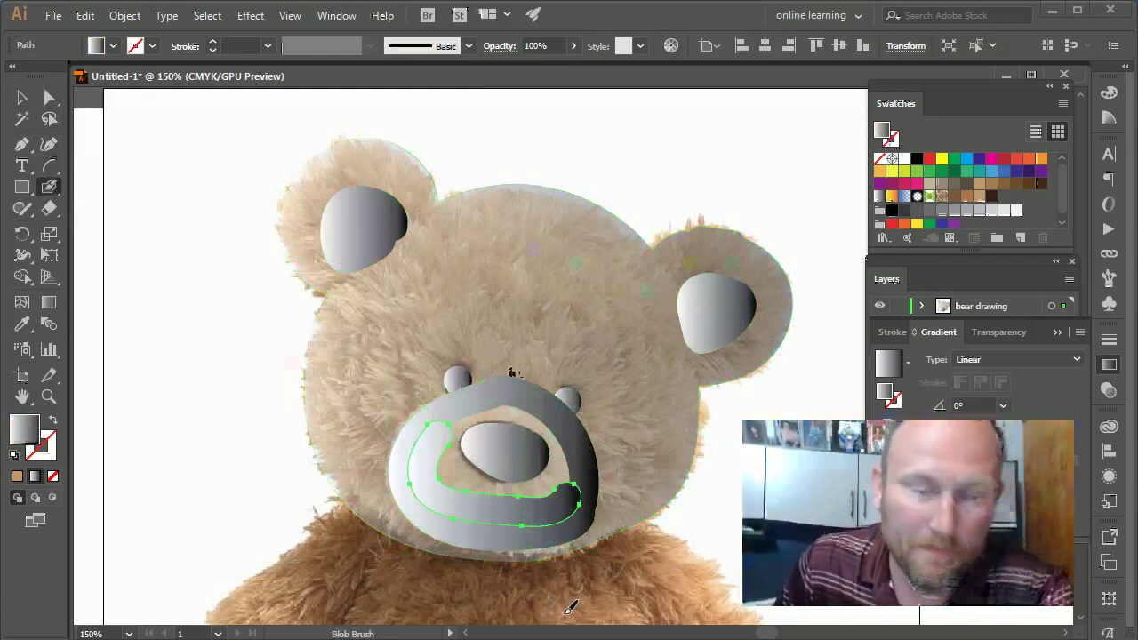
pyautogui.hotkey('ctrl', 'shift', 'a')
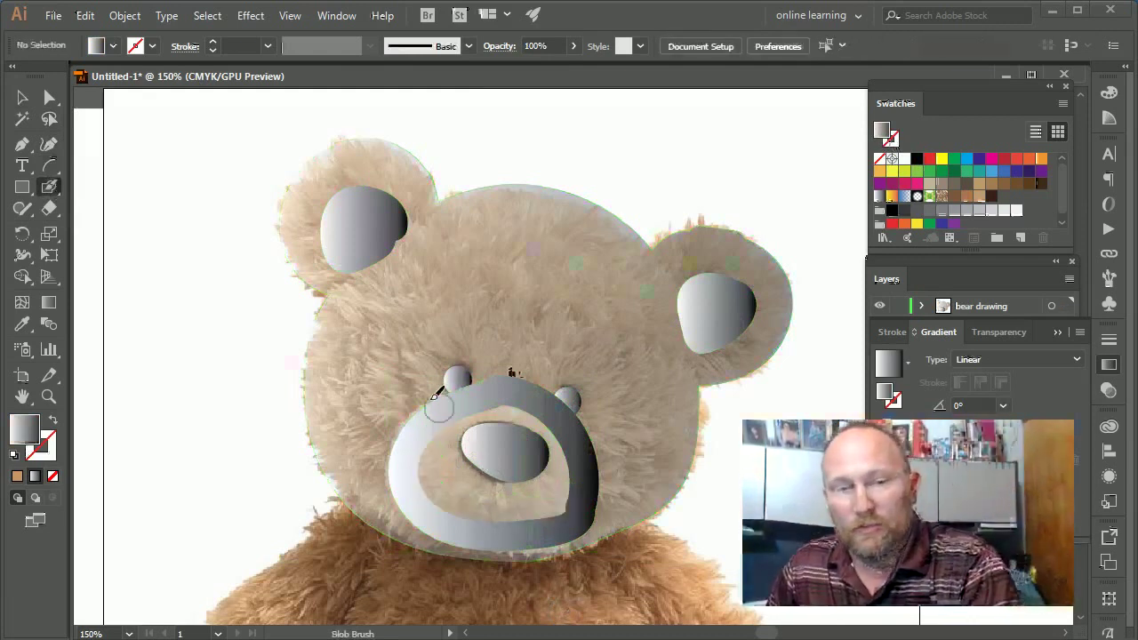
# Select the muzzle ring and fill its interior with Blob Brush strokes to make a solid muzzle shape
pyautogui.click(26, 98)
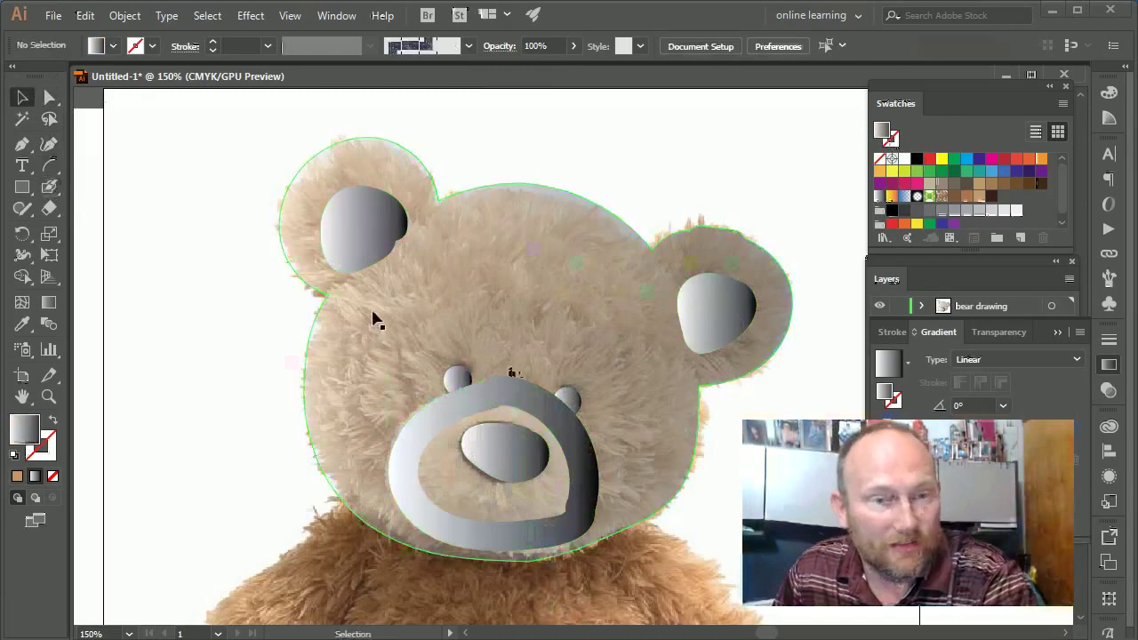
pyautogui.click(445, 419)
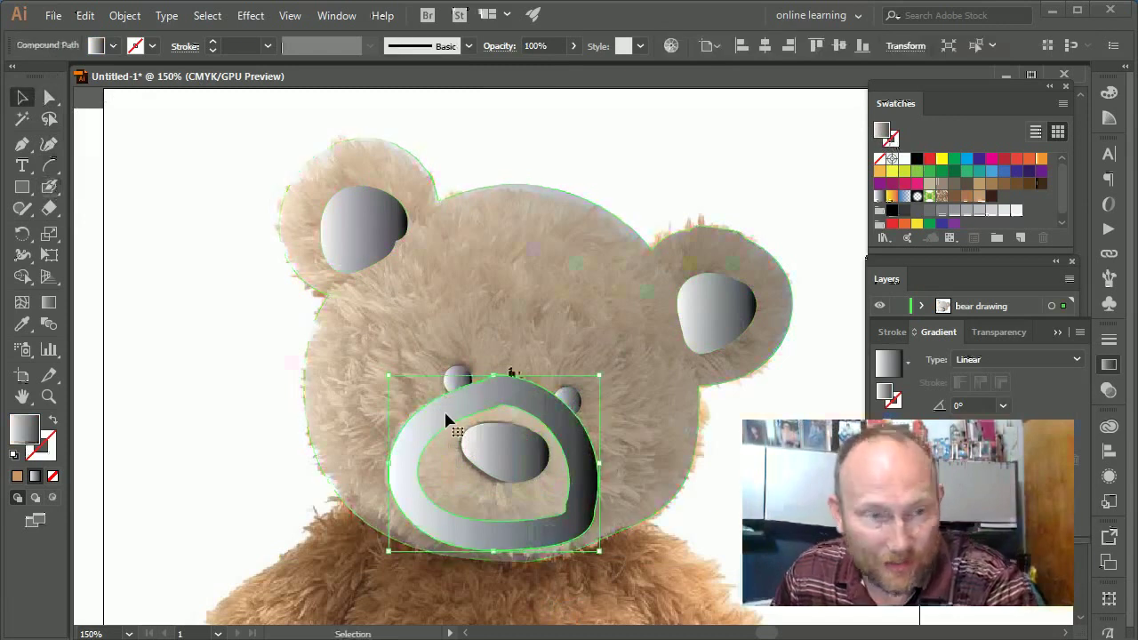
pyautogui.click(49, 186)
pyautogui.moveTo(454, 429)
pyautogui.mouseDown()
pyautogui.moveTo(416, 459)
pyautogui.moveTo(441, 491)
pyautogui.moveTo(521, 508)
pyautogui.moveTo(576, 483)
pyautogui.moveTo(535, 417)
pyautogui.moveTo(472, 405)
pyautogui.moveTo(438, 458)
pyautogui.moveTo(509, 480)
pyautogui.mouseUp()
pyautogui.moveTo(495, 434)
pyautogui.mouseDown()
pyautogui.moveTo(474, 479)
pyautogui.moveTo(448, 452)
pyautogui.moveTo(460, 445)
pyautogui.moveTo(464, 460)
pyautogui.moveTo(479, 427)
pyautogui.moveTo(501, 428)
pyautogui.moveTo(547, 471)
pyautogui.moveTo(549, 498)
pyautogui.moveTo(525, 504)
pyautogui.moveTo(522, 456)
pyautogui.moveTo(503, 496)
pyautogui.moveTo(532, 509)
pyautogui.mouseUp()
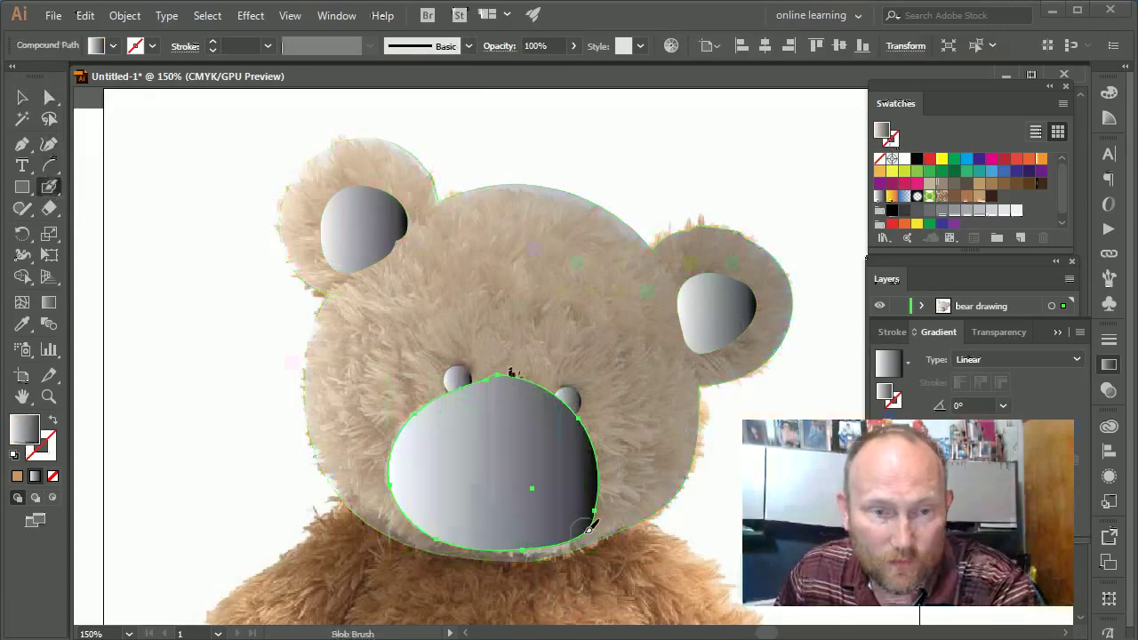
# Select the nose hidden behind the muzzle in Outline view, return to the preview and arrange the nose in front of the muzzle
pyautogui.click(23, 97)
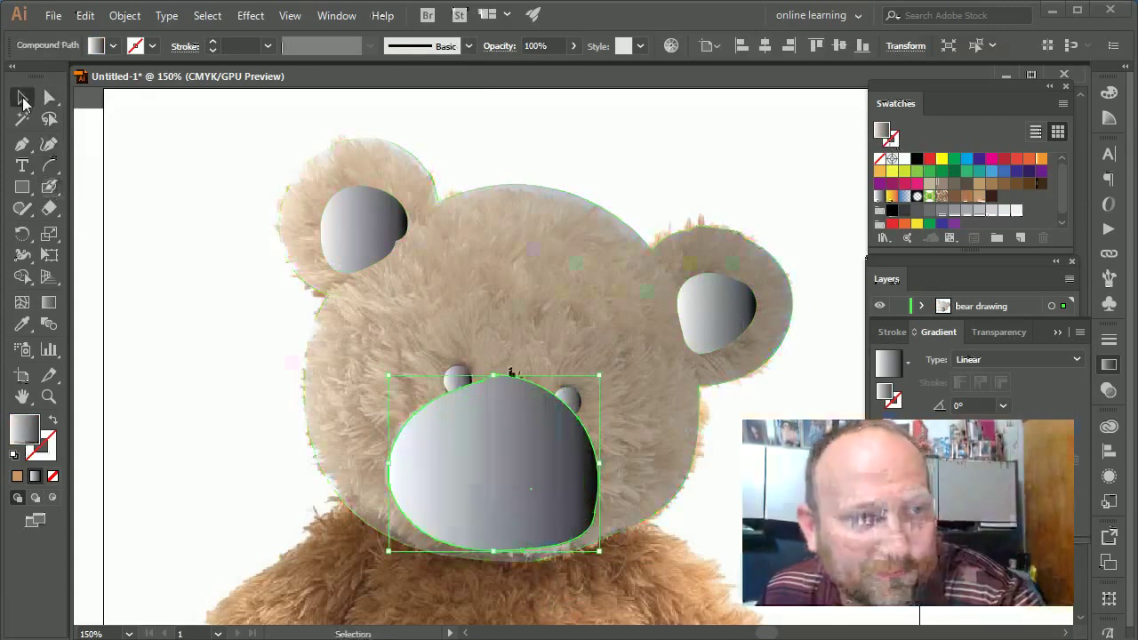
pyautogui.click(400, 350)
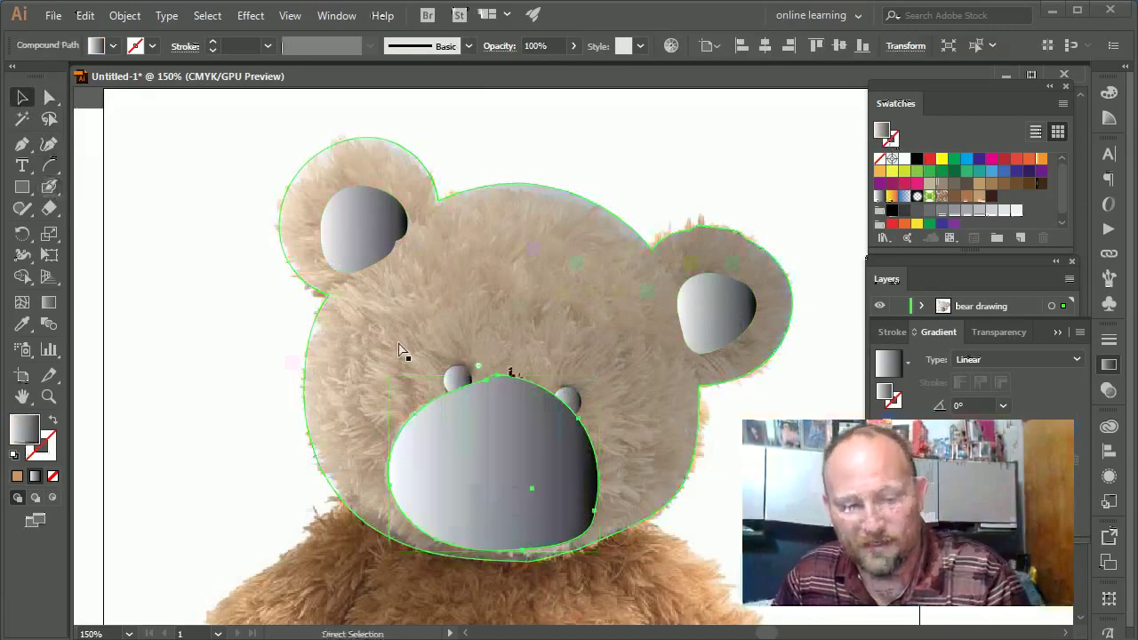
pyautogui.hotkey('ctrl', 'y')
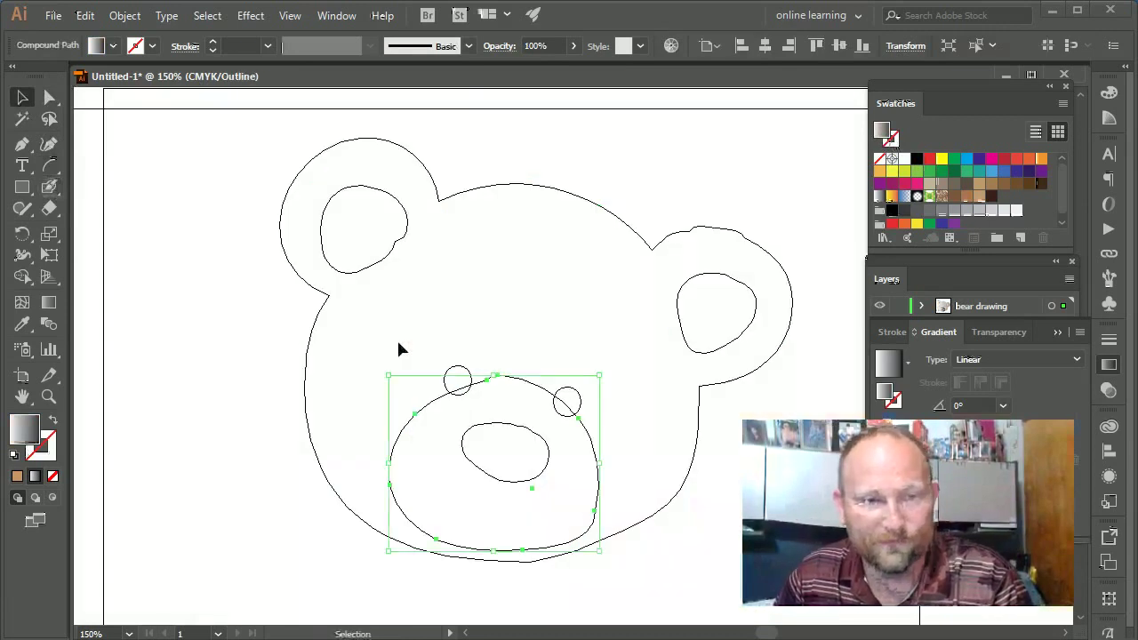
pyautogui.click(24, 98)
pyautogui.click(475, 429)
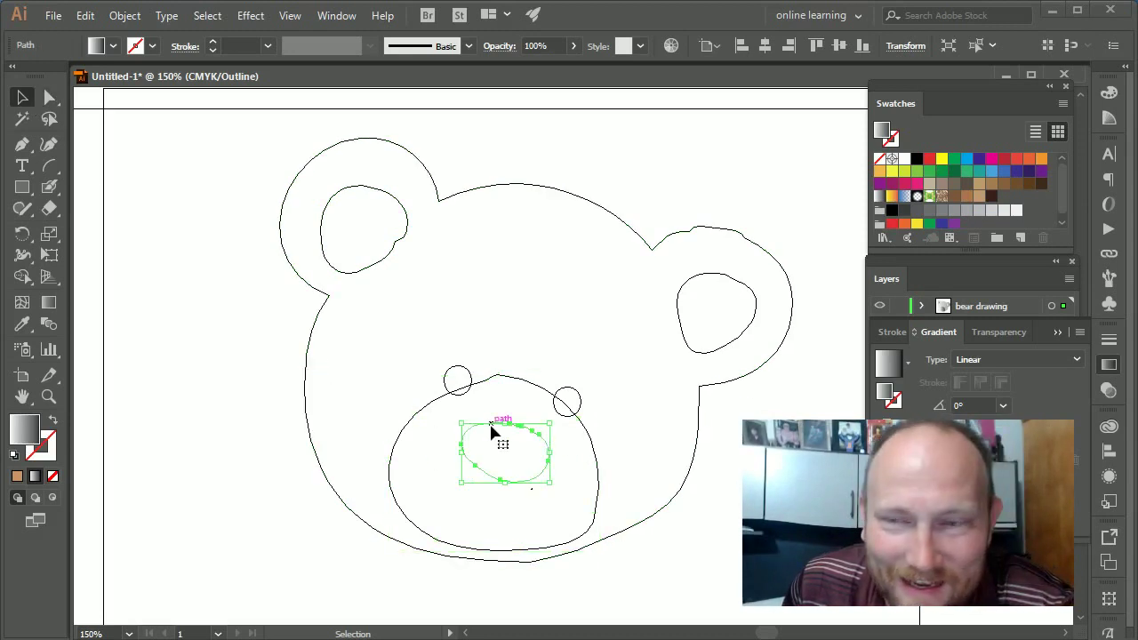
pyautogui.press('a')
pyautogui.hotkey('ctrl', 'y')
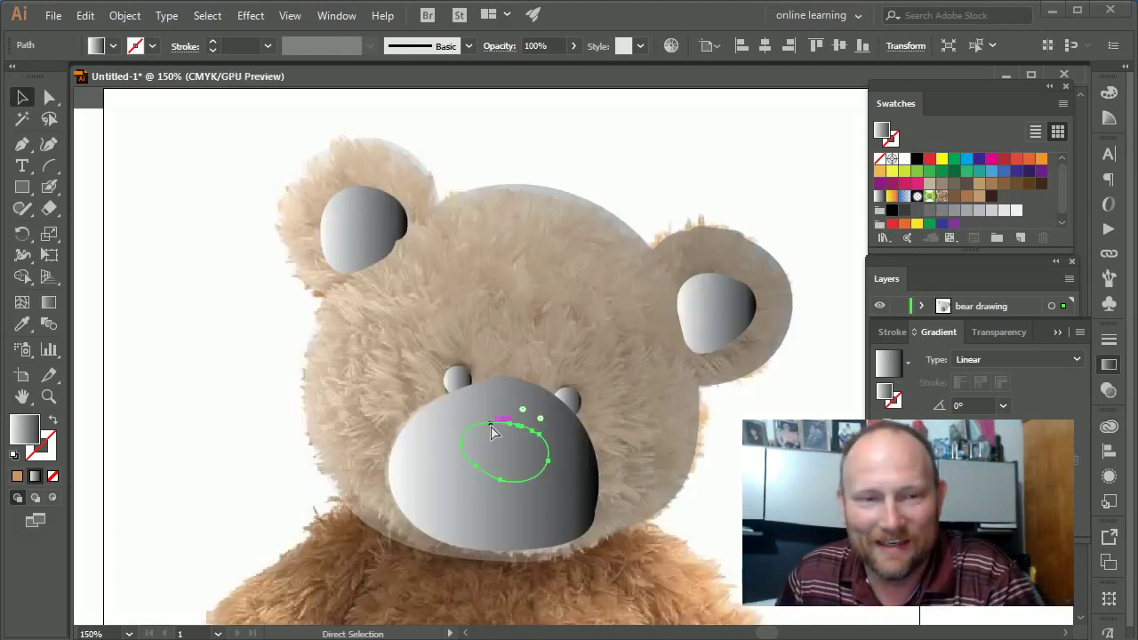
pyautogui.press('v')
pyautogui.rightClick(492, 426)
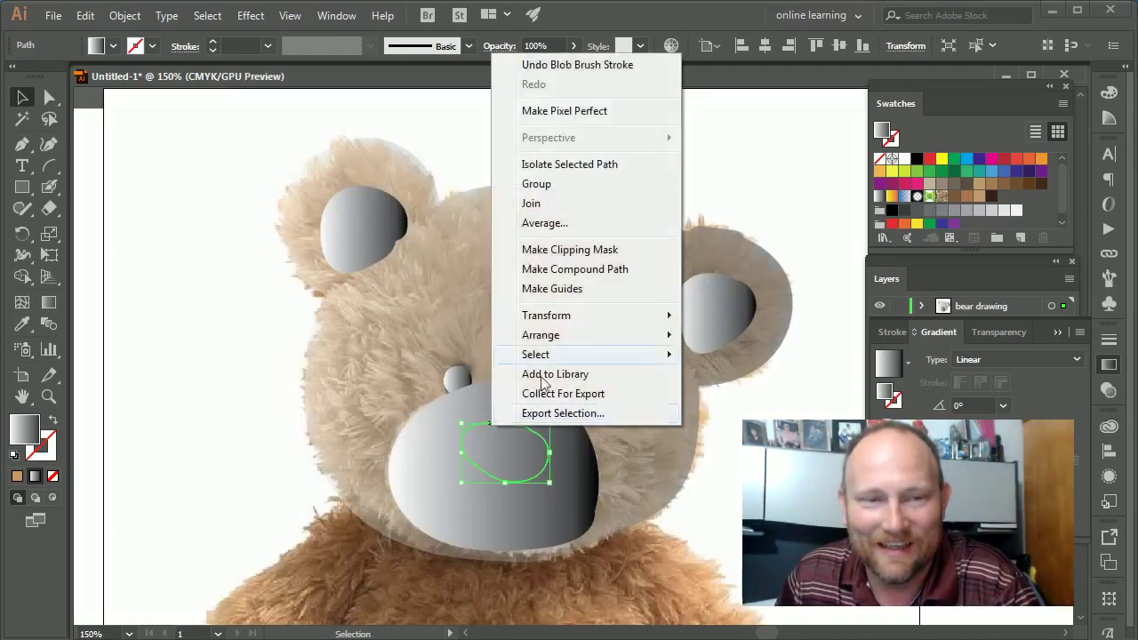
pyautogui.moveTo(593, 335)
pyautogui.click(712, 336)
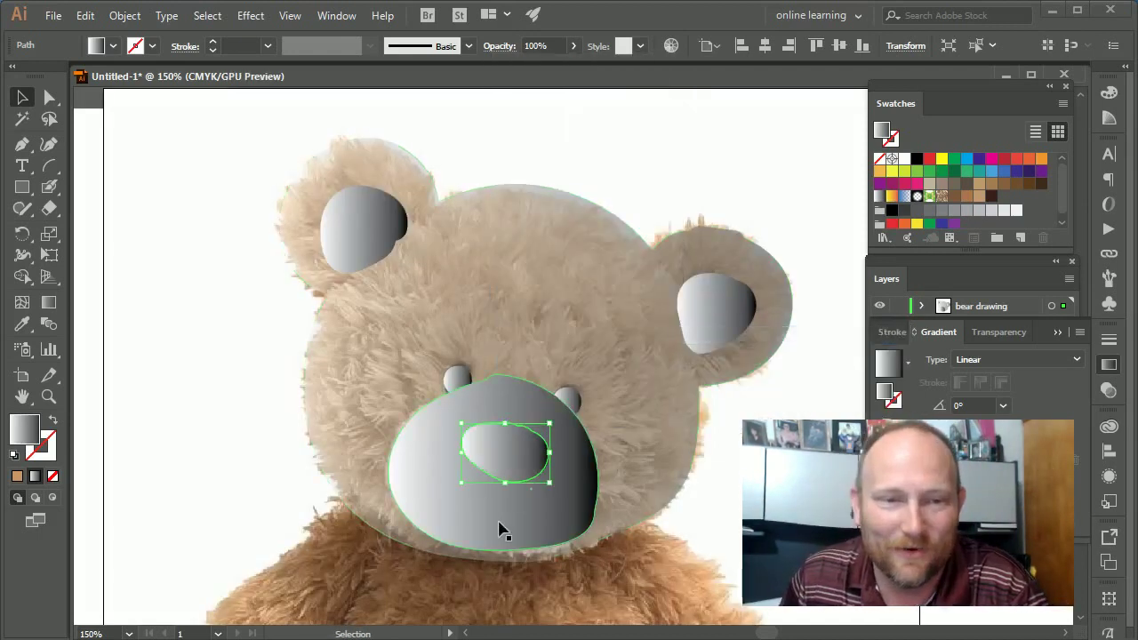
# Set the head shape's opacity to 100% and fill it with the brown swatch C=25 M=59 Y=79 K=9
pyautogui.click(488, 289)
pyautogui.click(544, 46)
pyautogui.write('100')
pyautogui.press('Return')
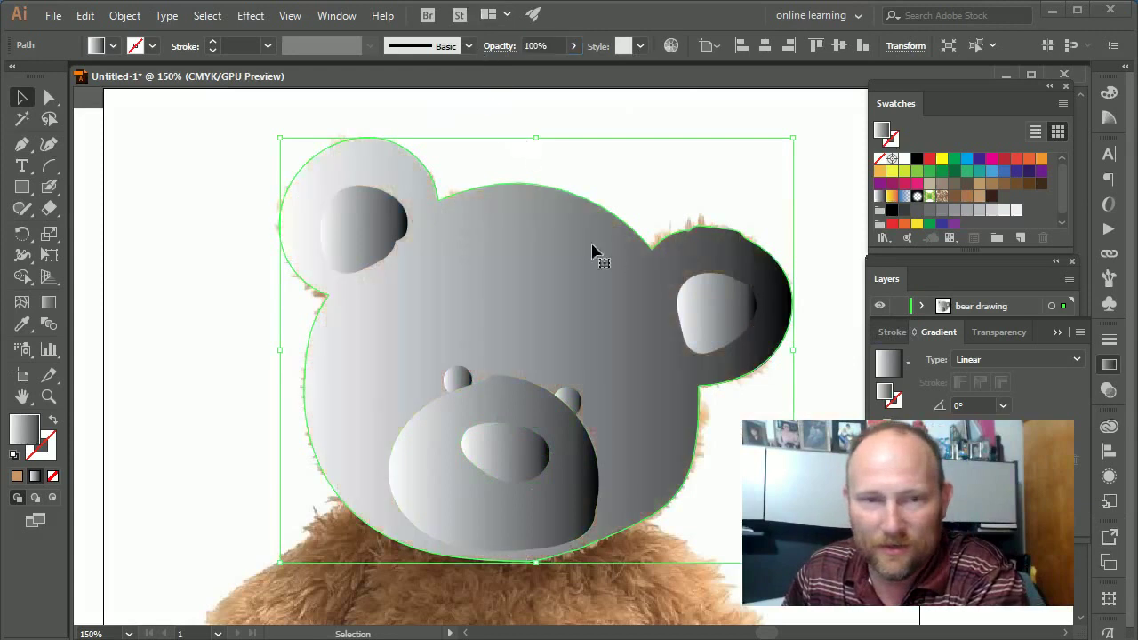
pyautogui.click(241, 191)
pyautogui.click(539, 275)
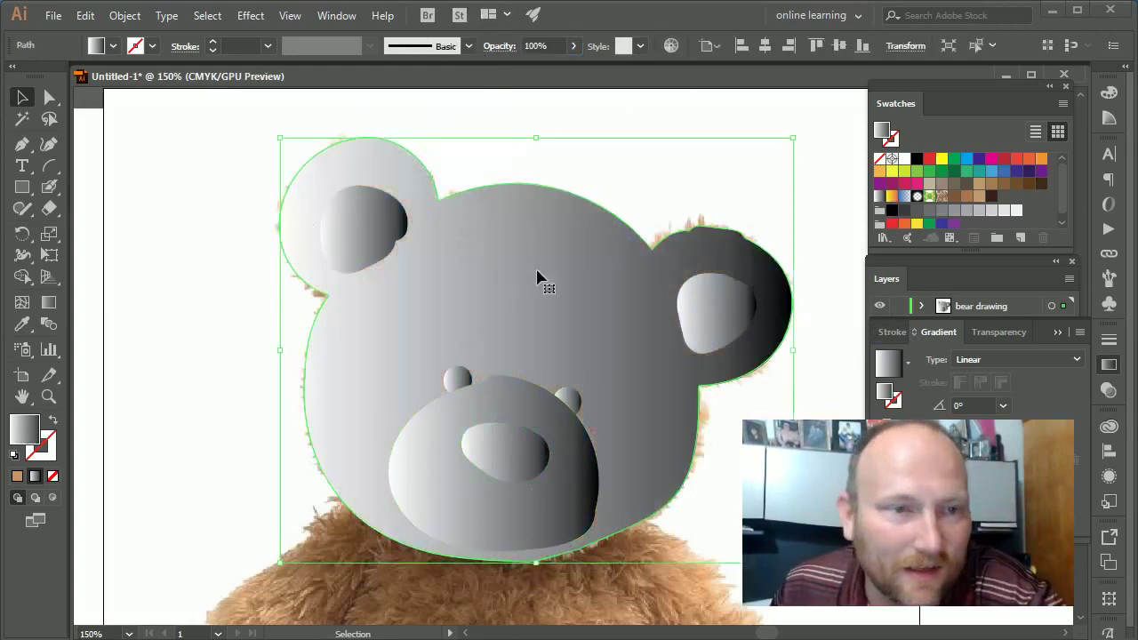
pyautogui.click(967, 198)
# Select both inner-ear shapes and the muzzle together and fill them with the light tan swatch
pyautogui.click(719, 316)
pyautogui.click(381, 223)
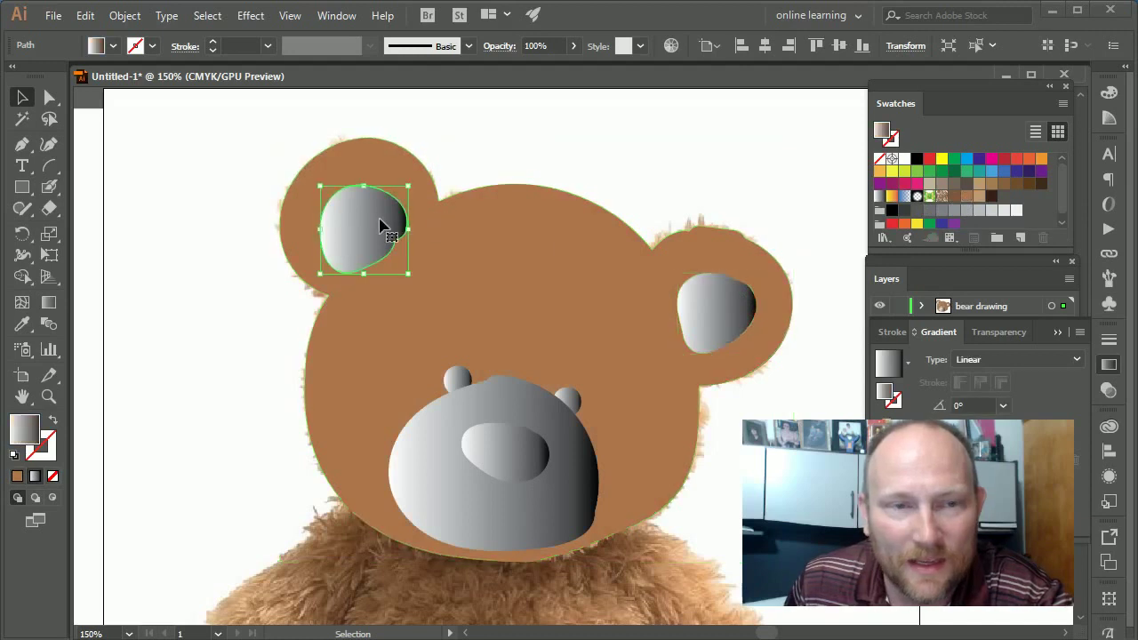
pyautogui.keyDown('shift'); pyautogui.click(687, 318); pyautogui.keyUp('shift')
pyautogui.keyDown('shift'); pyautogui.click(573, 453); pyautogui.keyUp('shift')
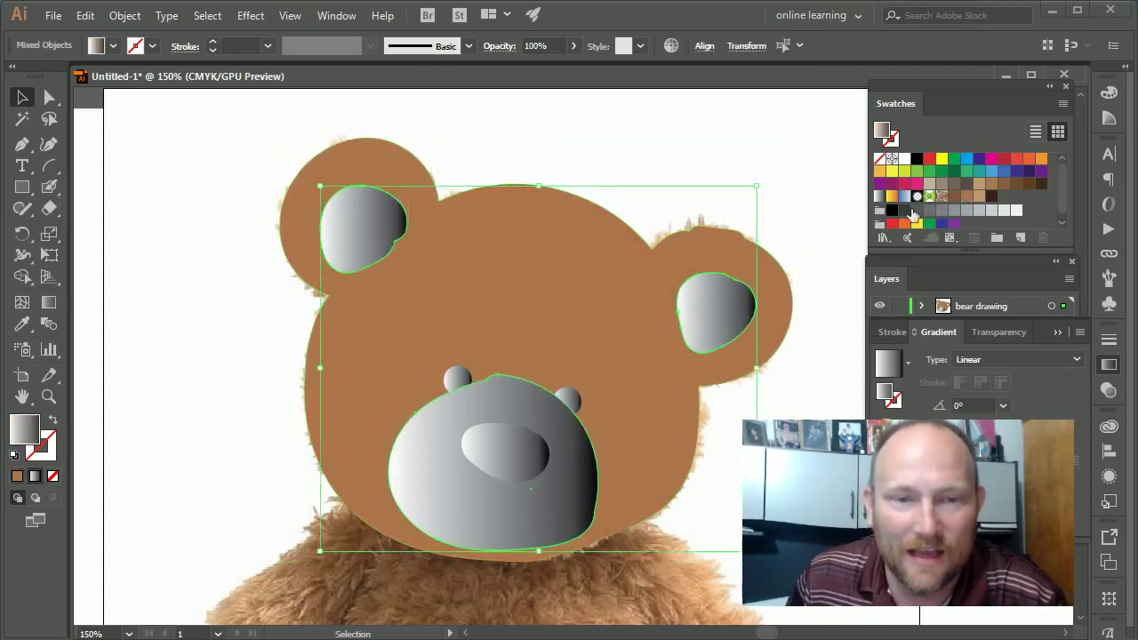
pyautogui.click(978, 196)
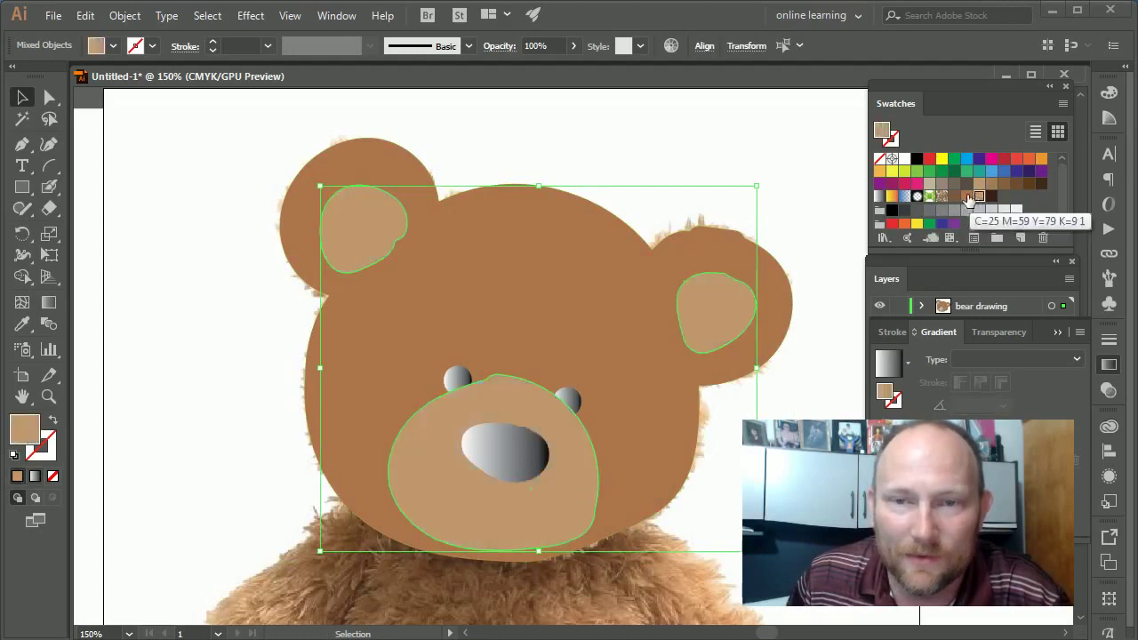
# Fill the nose with the very dark brown swatch and both eyes with black, and deselect everything
pyautogui.click(498, 457)
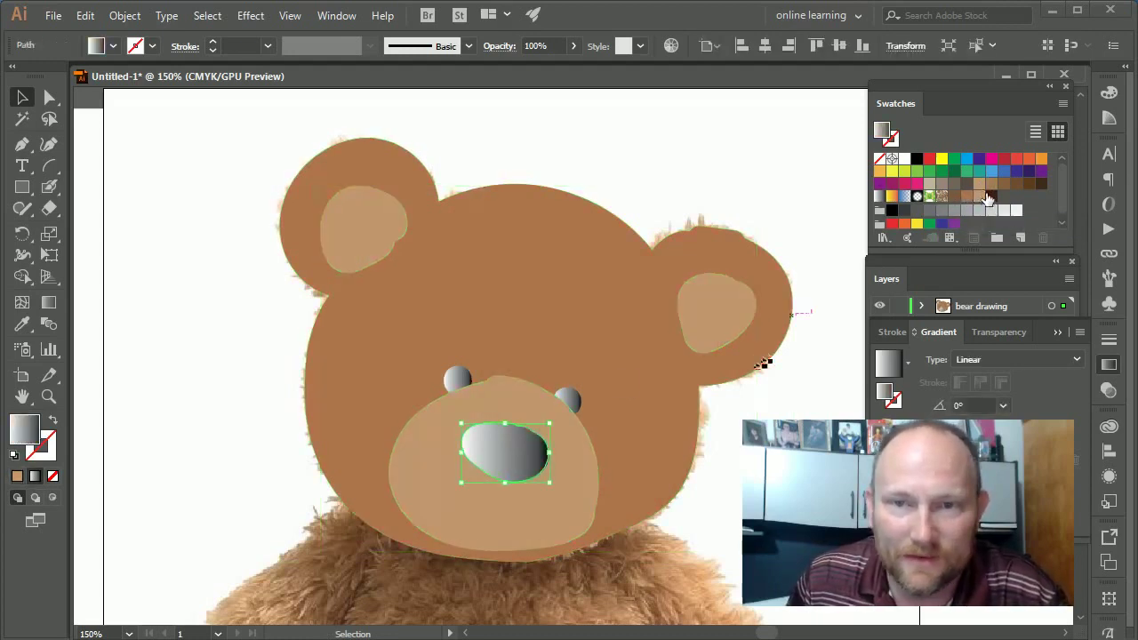
pyautogui.click(992, 198)
pyautogui.click(568, 401)
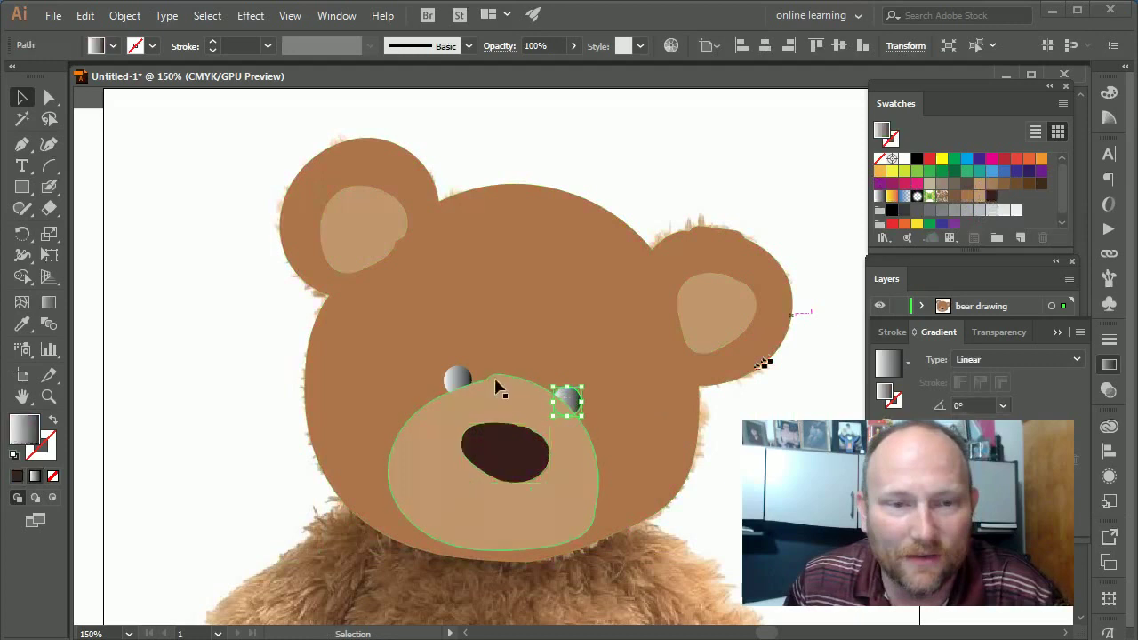
pyautogui.keyDown('shift'); pyautogui.click(457, 381); pyautogui.keyUp('shift')
pyautogui.click(917, 158)
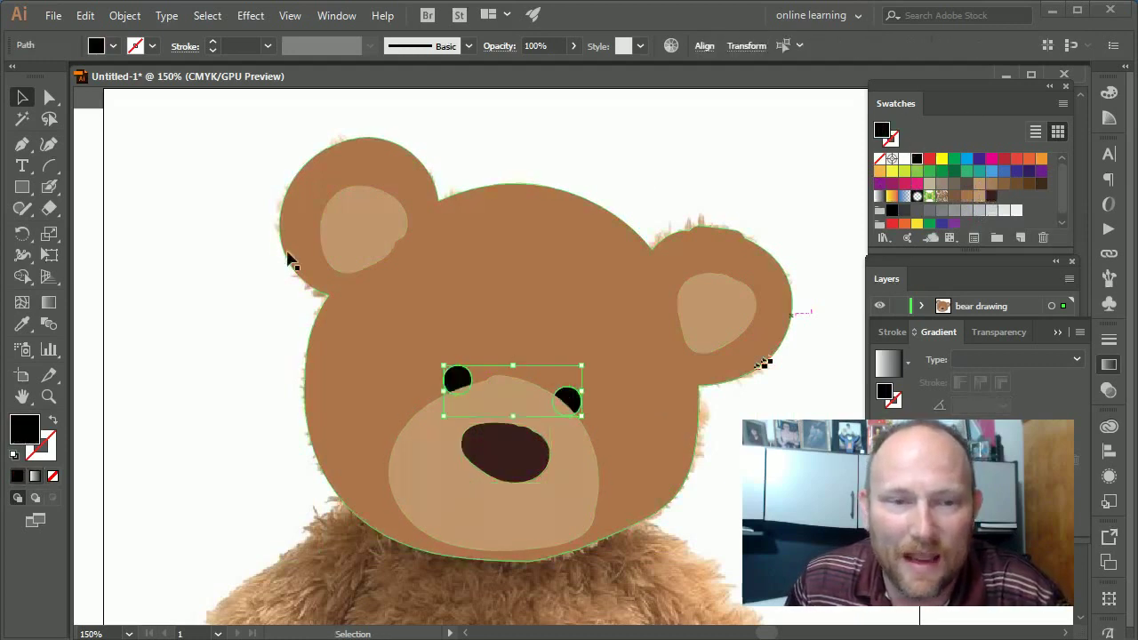
pyautogui.click(251, 286)
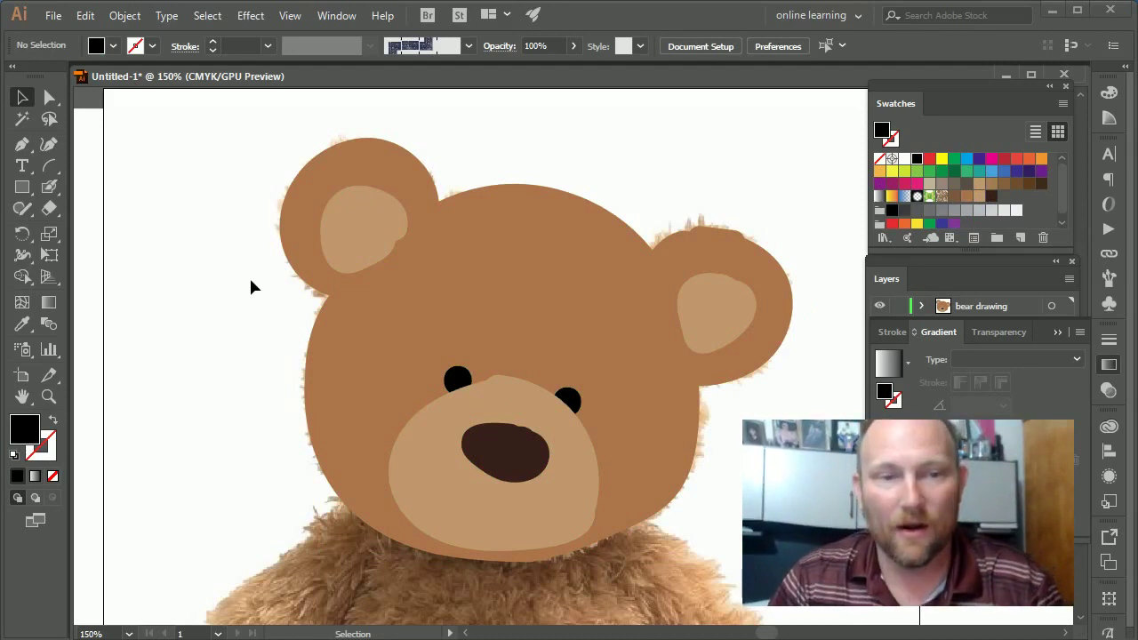
# Move both eyes slightly outward, the right-hand one also a little upward
pyautogui.click(567, 400)
pyautogui.moveTo(569, 402); pyautogui.dragTo(590, 395)
pyautogui.click(457, 381)
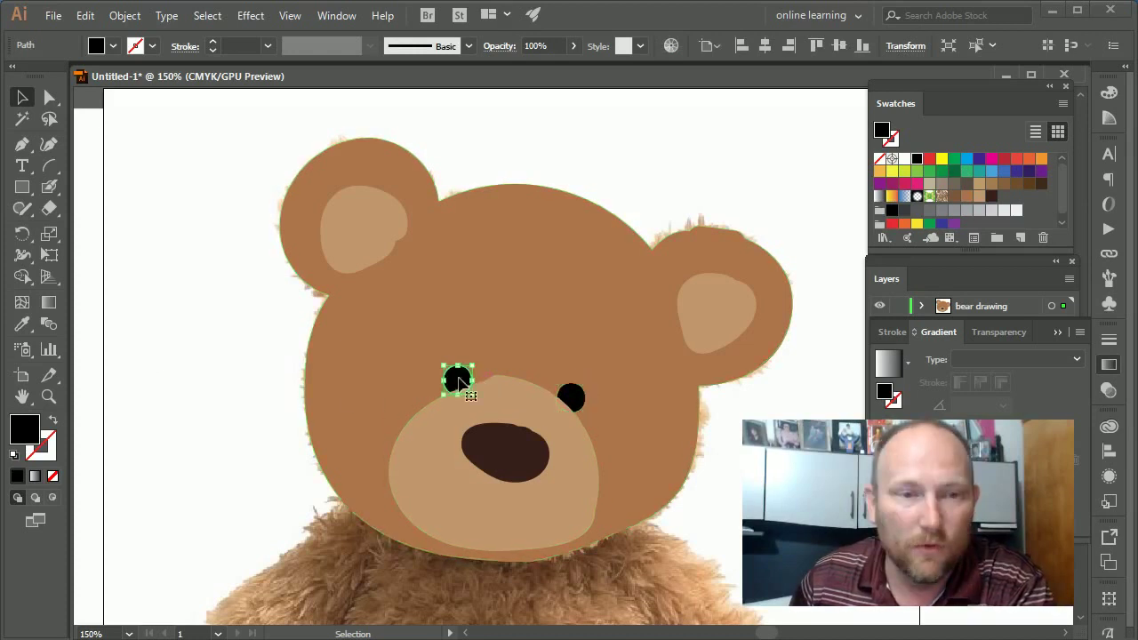
pyautogui.press('Left')
pyautogui.press('Left')
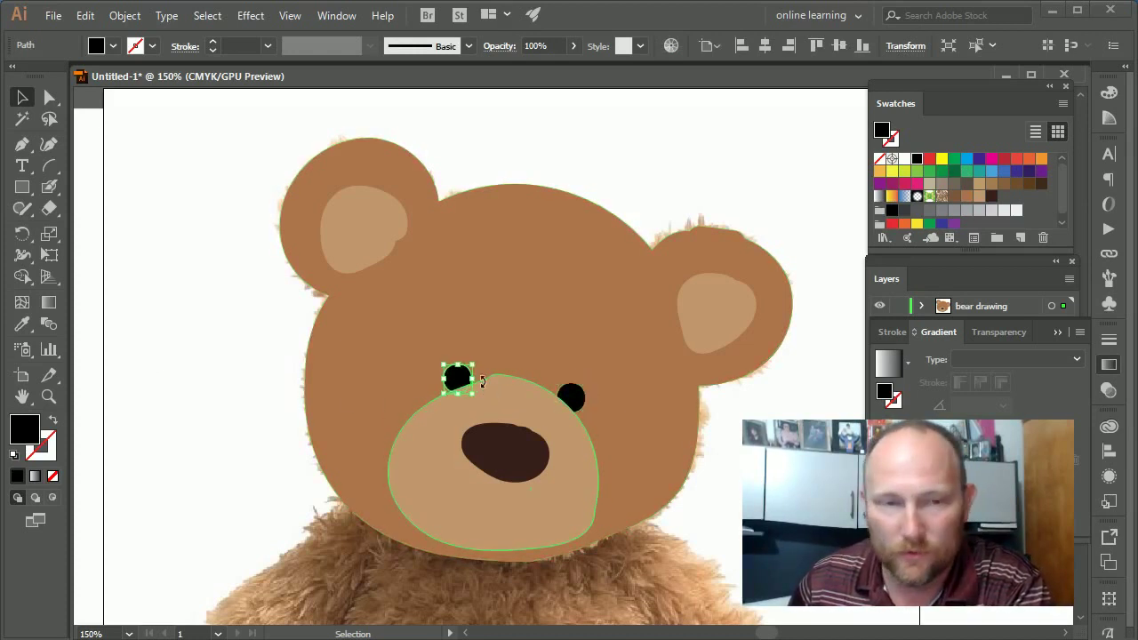
# Select the muzzle shape and trim its top edge between the eyes with the Eraser
pyautogui.click(523, 411)
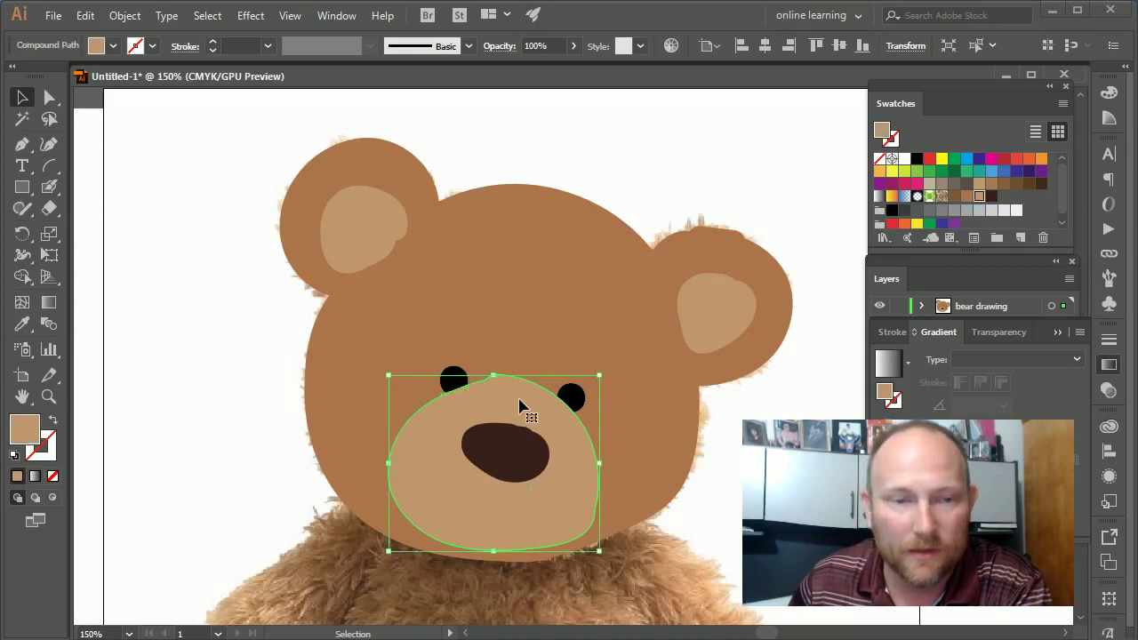
pyautogui.click(55, 210)
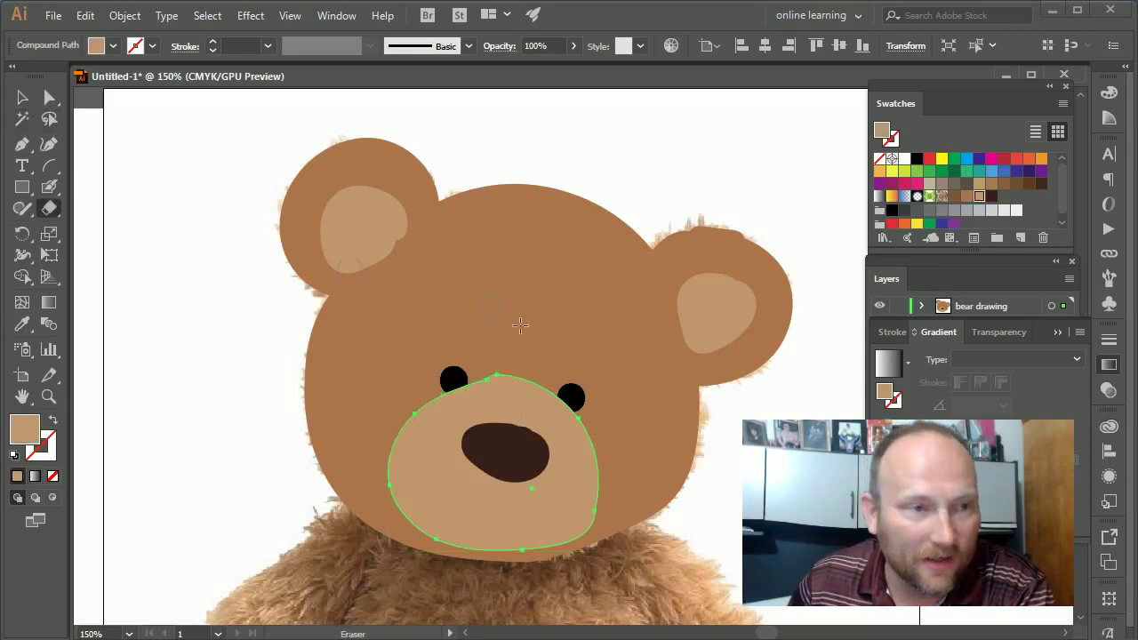
pyautogui.moveTo(488, 365); pyautogui.dragTo(532, 363)
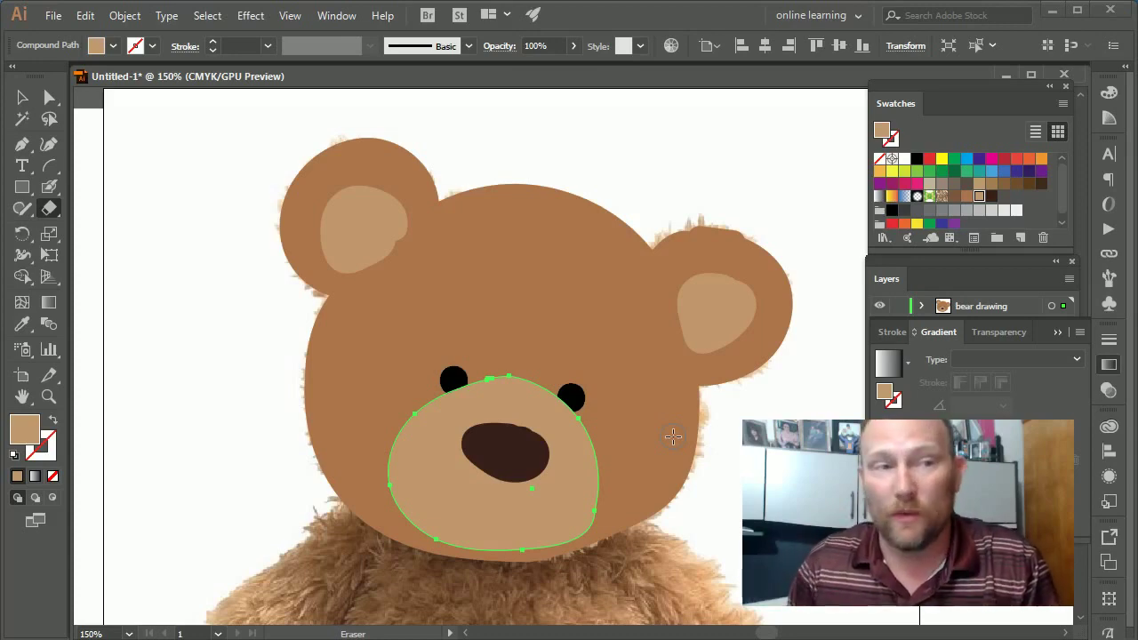
# Activate the Blob Brush and accept its options with Keep Selected and Merge Only with Selection enabled
pyautogui.doubleClick(50, 186)
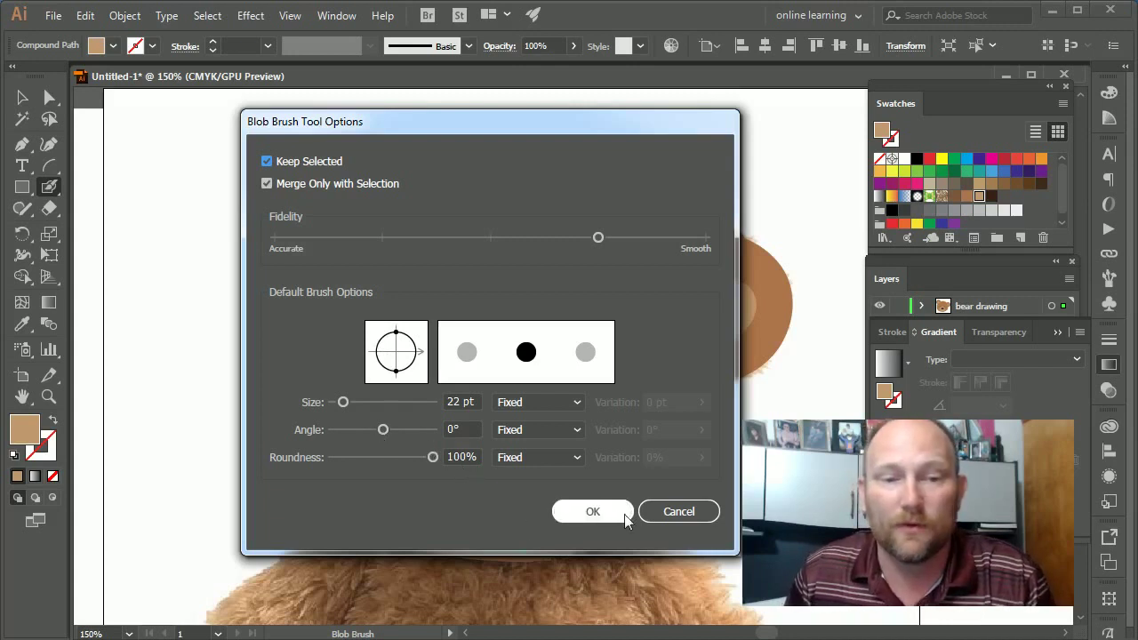
pyautogui.click(562, 515)
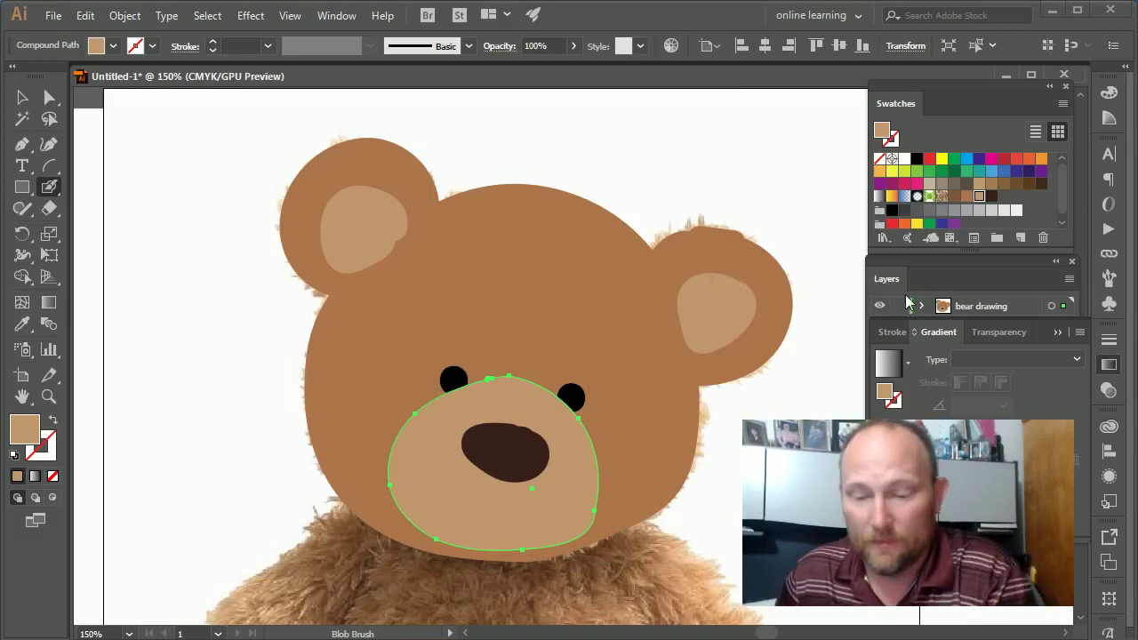
# Fit the artboard in view, hide the "bear drawing" layer and show the complete bear drawing layer beneath it
pyautogui.hotkey('ctrl', '0')
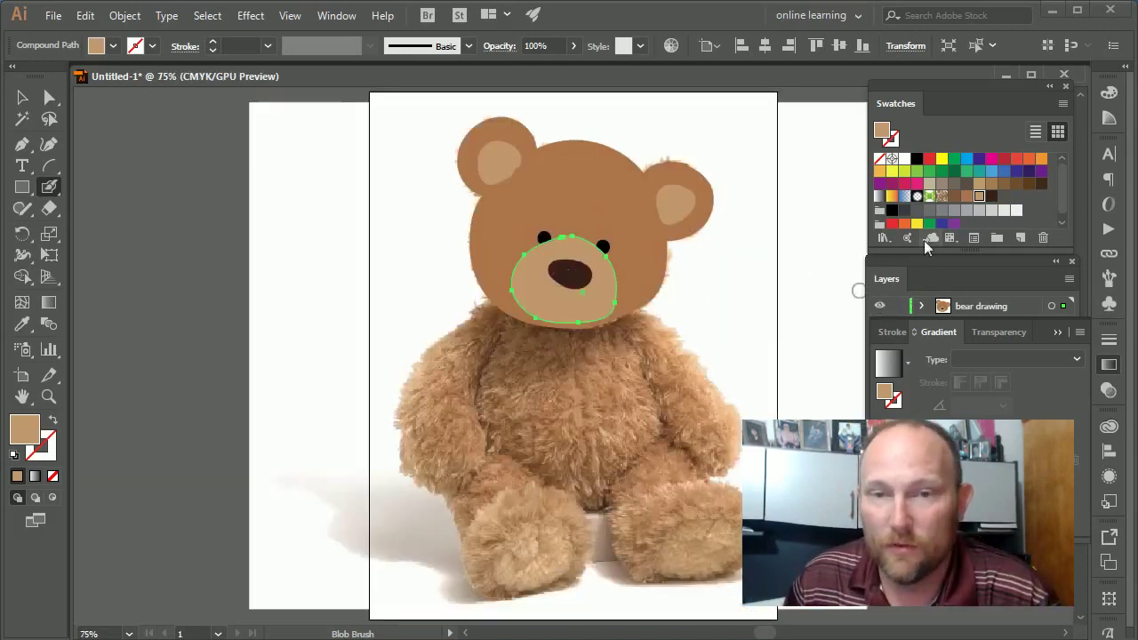
pyautogui.doubleClick(1019, 275)
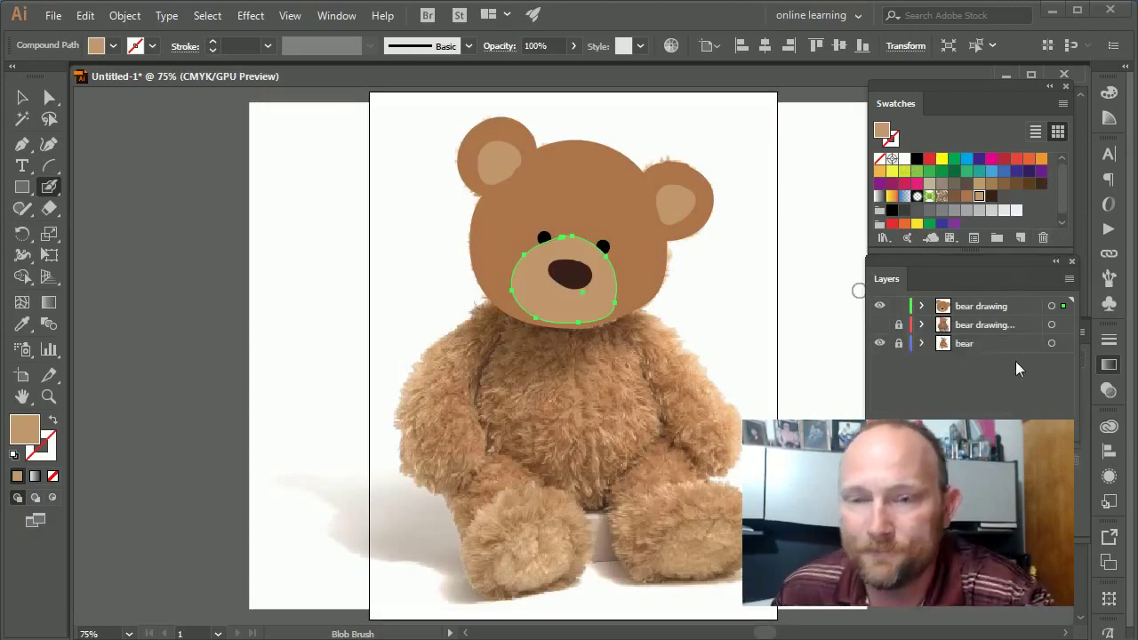
pyautogui.click(882, 306)
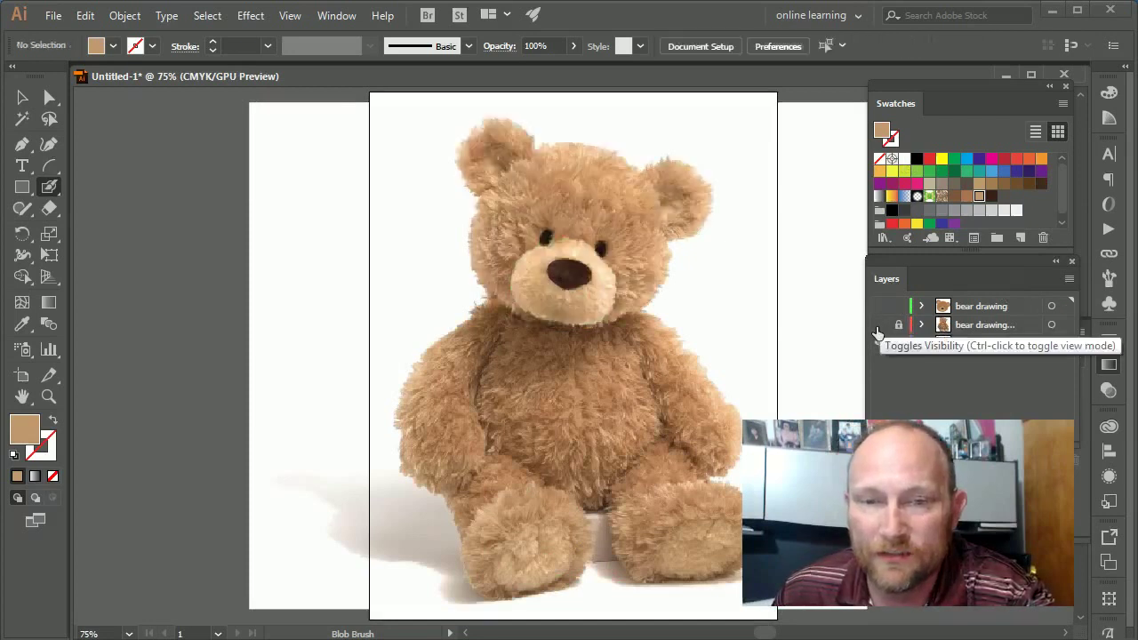
pyautogui.click(879, 324)
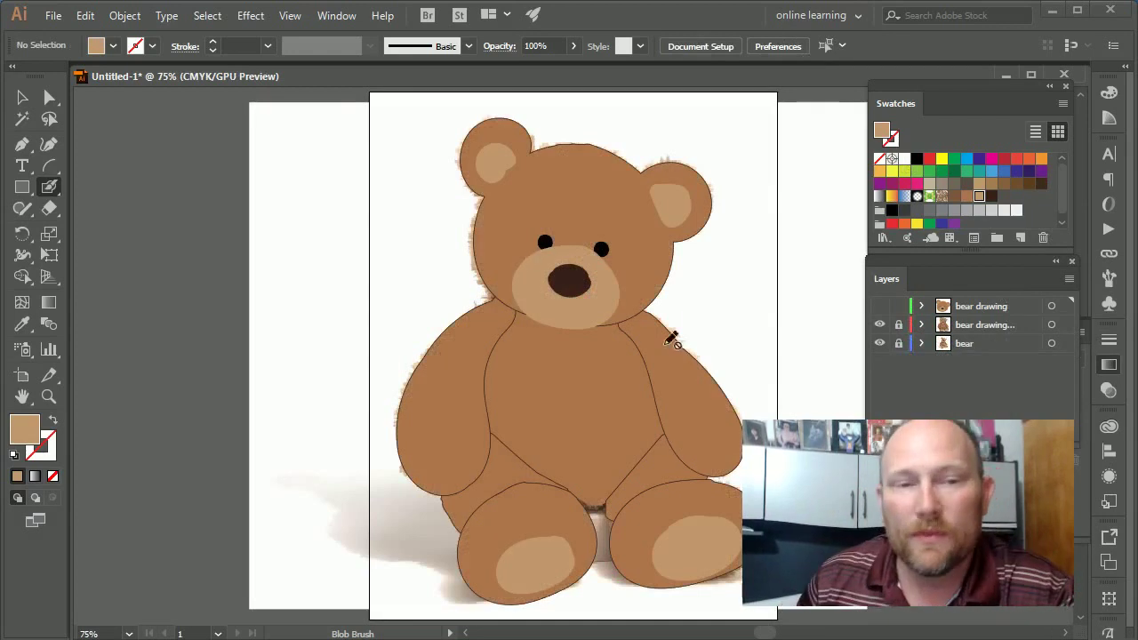
# Unlock the complete bear drawing layer, select its head shape to inspect it, and deselect it
pyautogui.press('v')
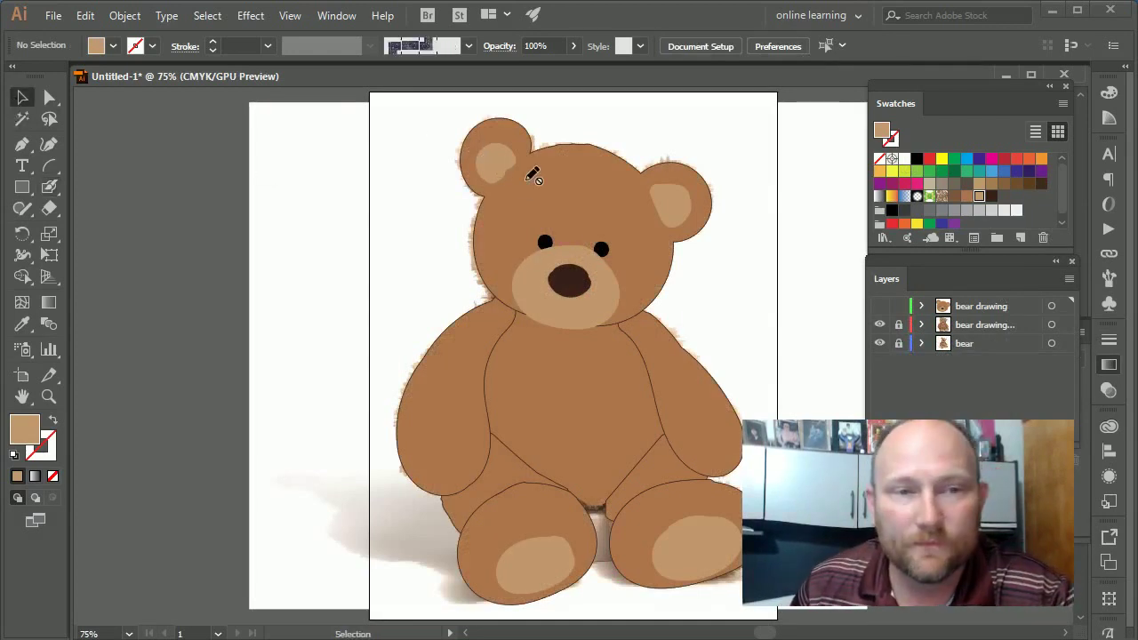
pyautogui.click(898, 324)
pyautogui.click(628, 219)
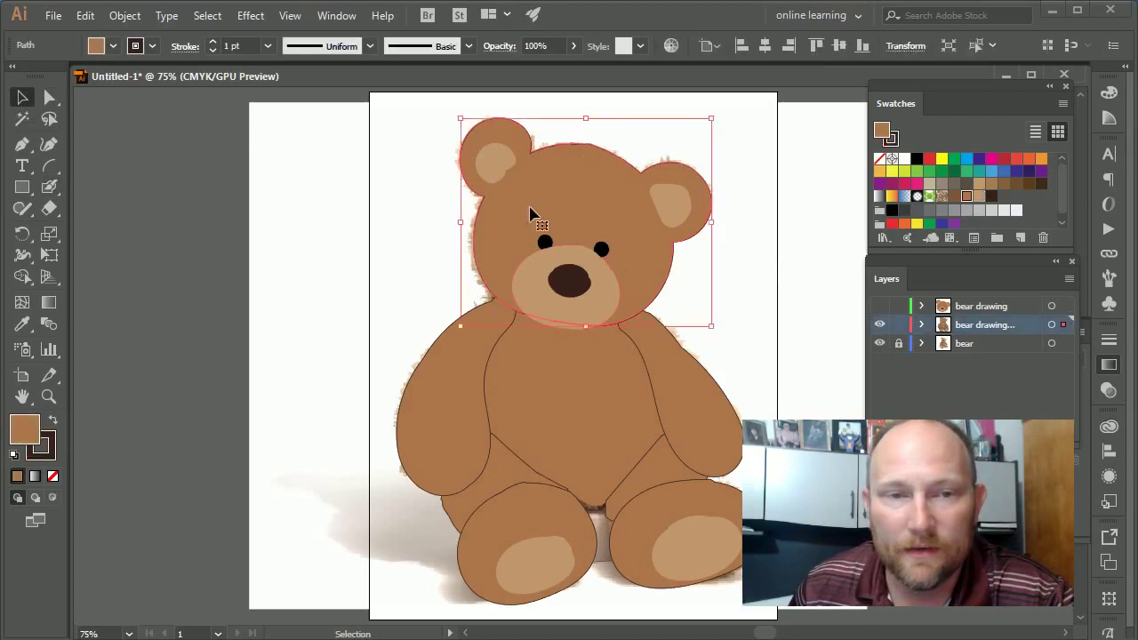
pyautogui.click(363, 262)
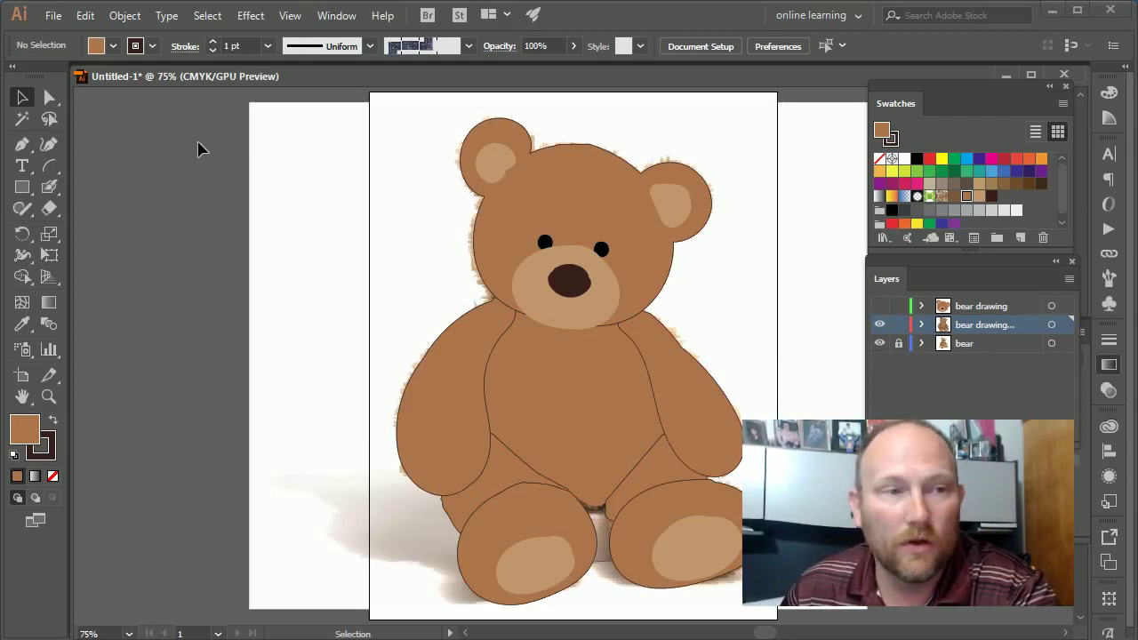
# Display the Pathfinder panel and place it beside the bear
pyautogui.click(336, 16)
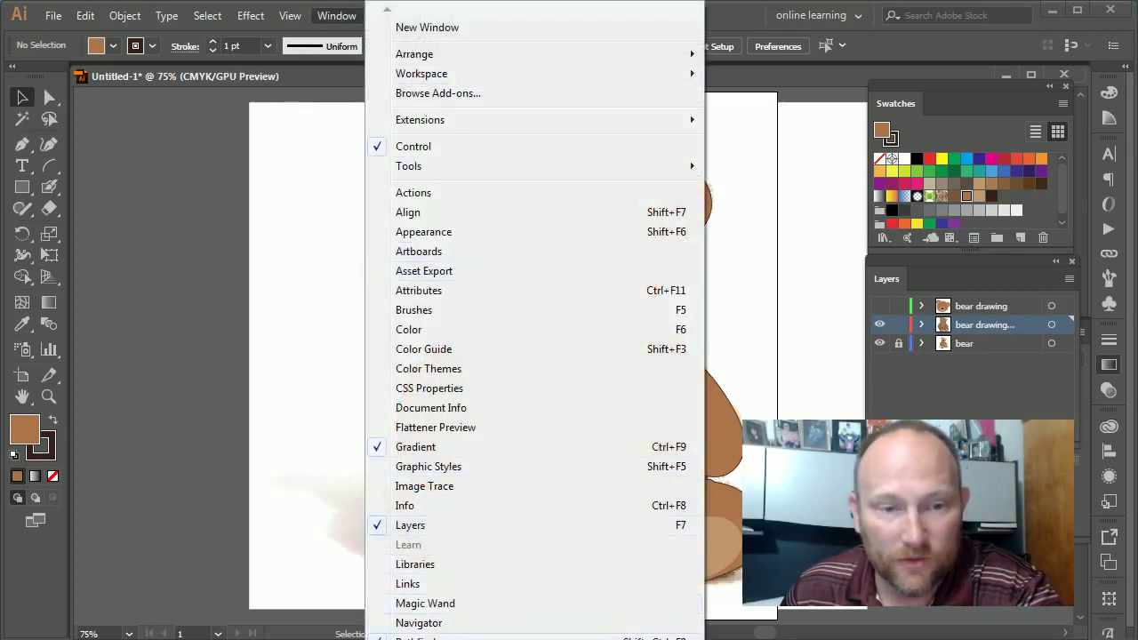
pyautogui.press('Escape')
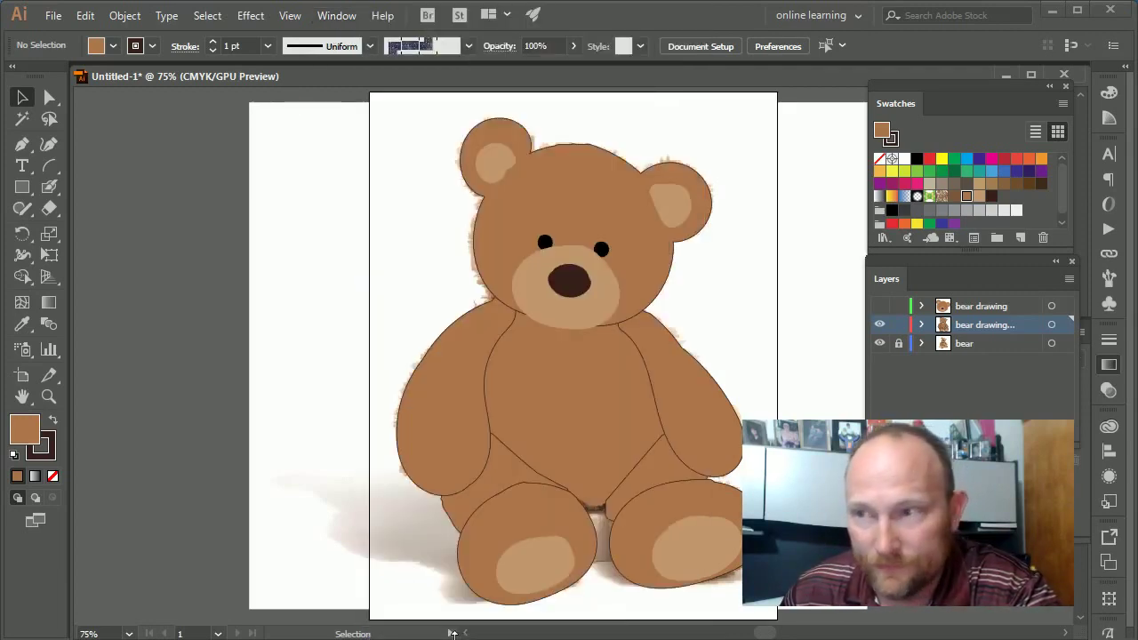
pyautogui.click(331, 20)
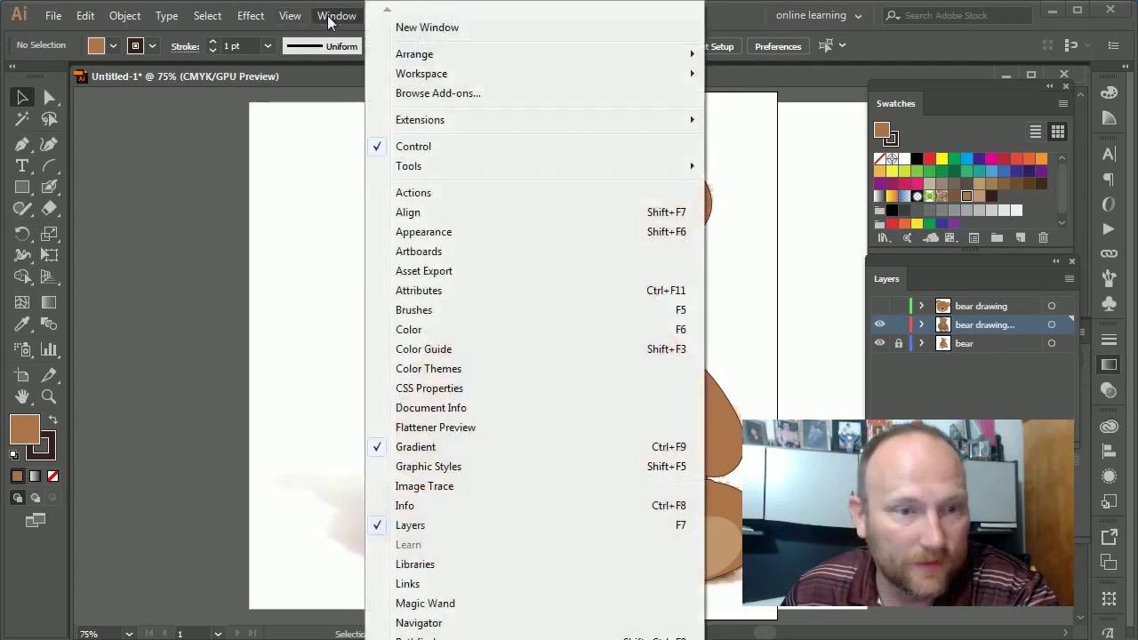
pyautogui.click(436, 637)
pyautogui.moveTo(181, 122)
pyautogui.mouseDown()
pyautogui.moveTo(161, 120)
pyautogui.moveTo(199, 133)
pyautogui.mouseUp()
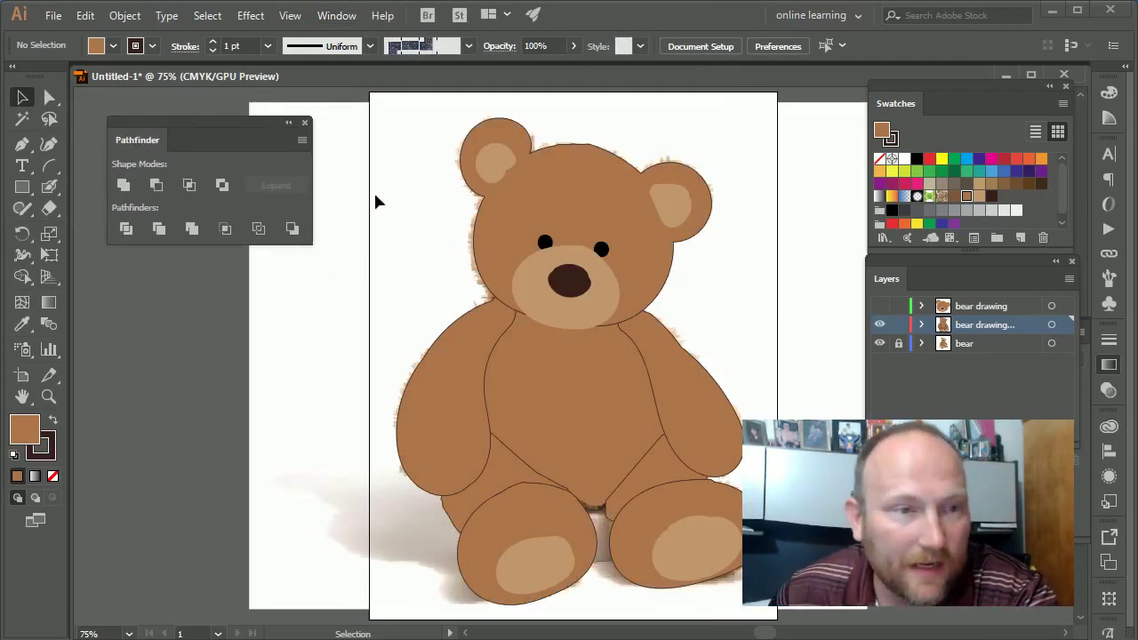
# Paint a dark brown Blob Brush patch on the forehead, extending into the left-hand inner ear
pyautogui.click(49, 187)
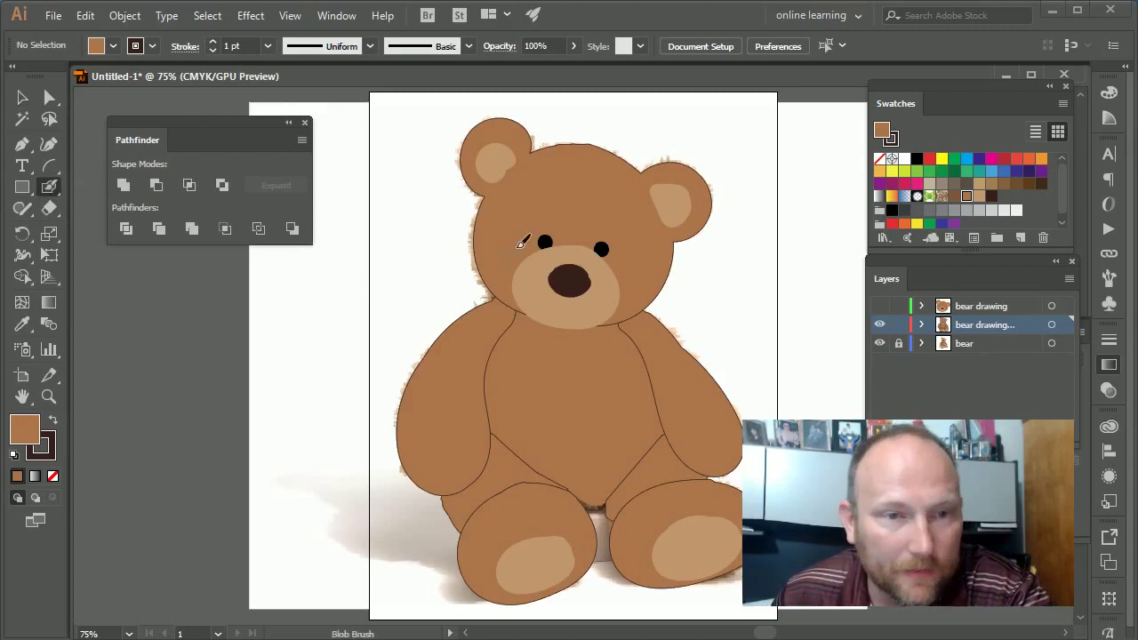
pyautogui.click(531, 187)
pyautogui.moveTo(533, 184)
pyautogui.mouseDown()
pyautogui.moveTo(518, 201)
pyautogui.moveTo(547, 185)
pyautogui.moveTo(527, 183)
pyautogui.moveTo(506, 160)
pyautogui.moveTo(531, 187)
pyautogui.mouseUp()
# Select the dark brown patch together with the left-hand inner ear and unite them into one shape
pyautogui.click(22, 98)
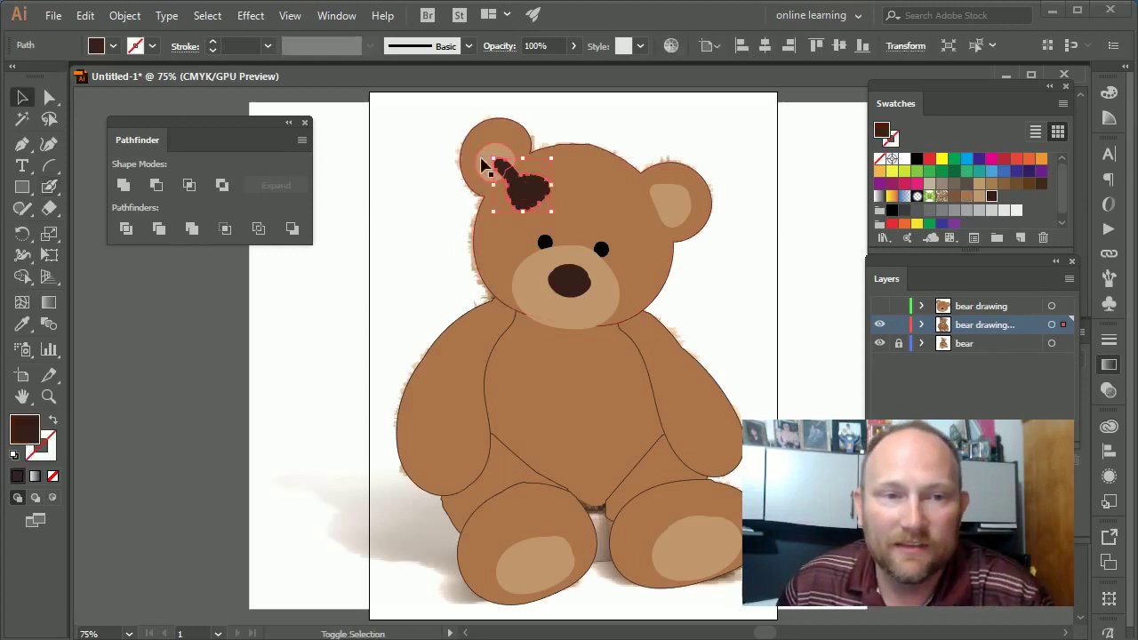
pyautogui.keyDown('shift'); pyautogui.click(491, 152); pyautogui.keyUp('shift')
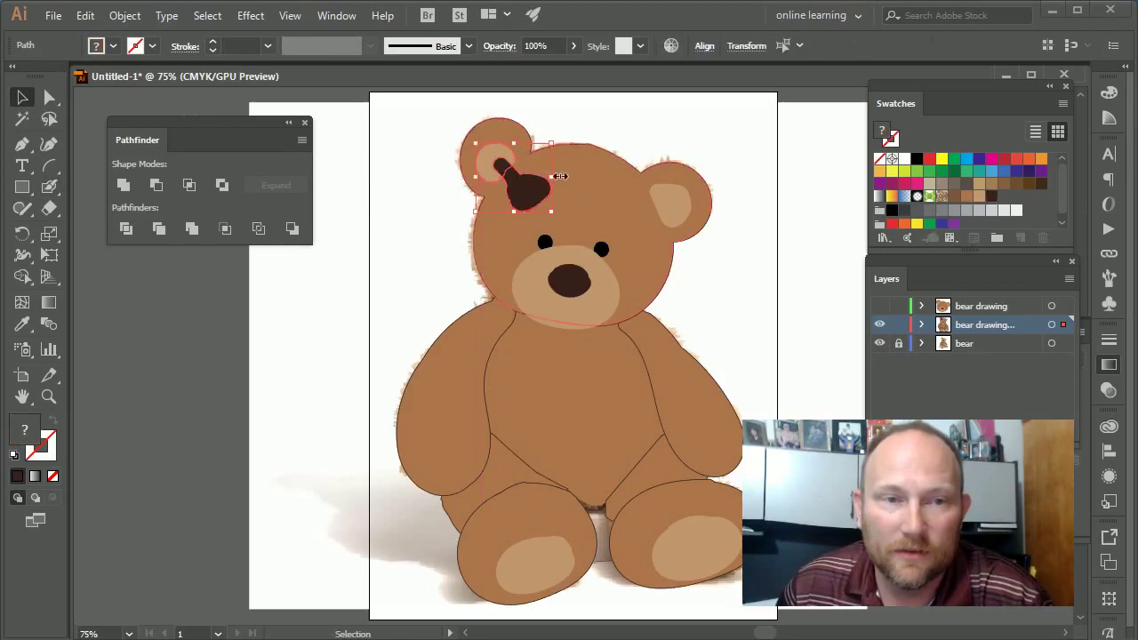
pyautogui.click(125, 185)
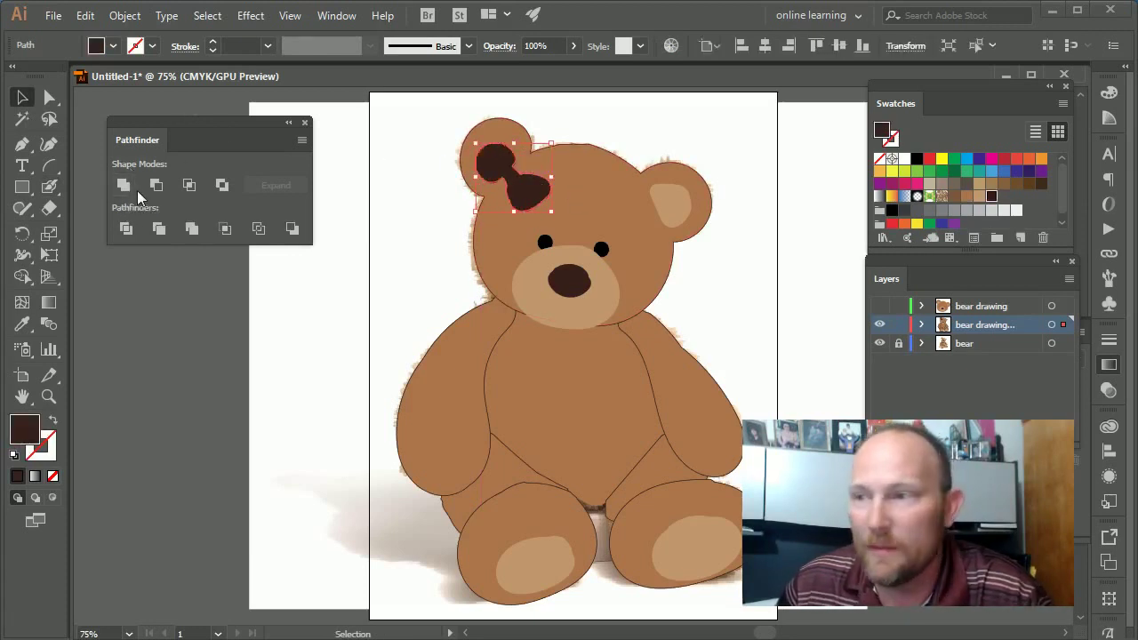
# Undo the union of the dark brown patch and the inner ear
pyautogui.hotkey('ctrl', 'z')
pyautogui.hotkey('ctrl', 'z')
pyautogui.hotkey('ctrl', 'z')
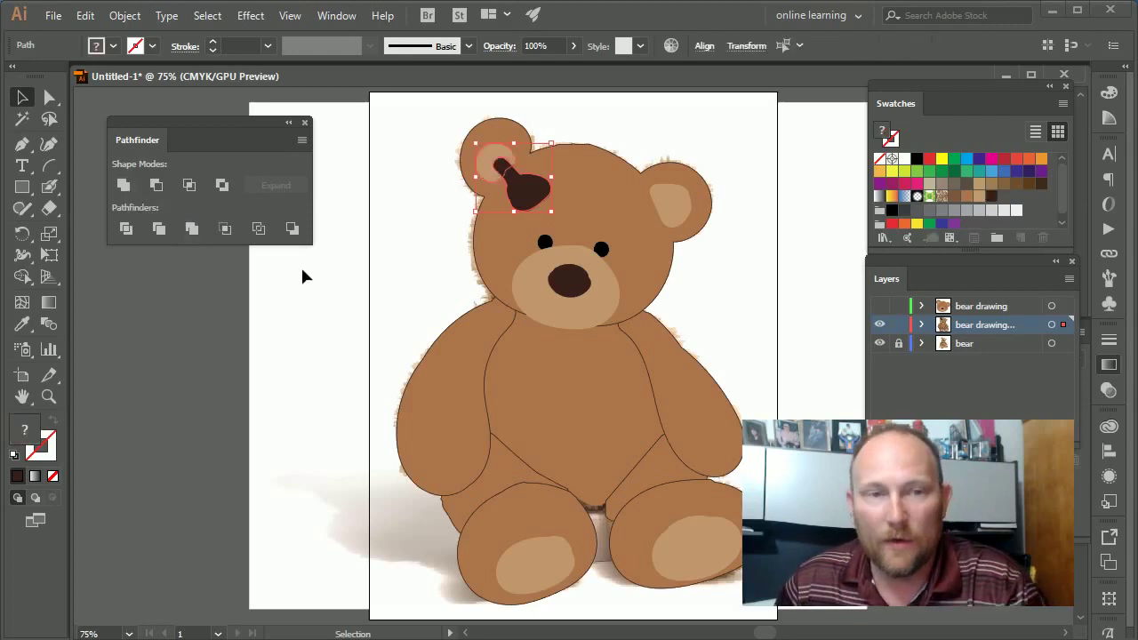